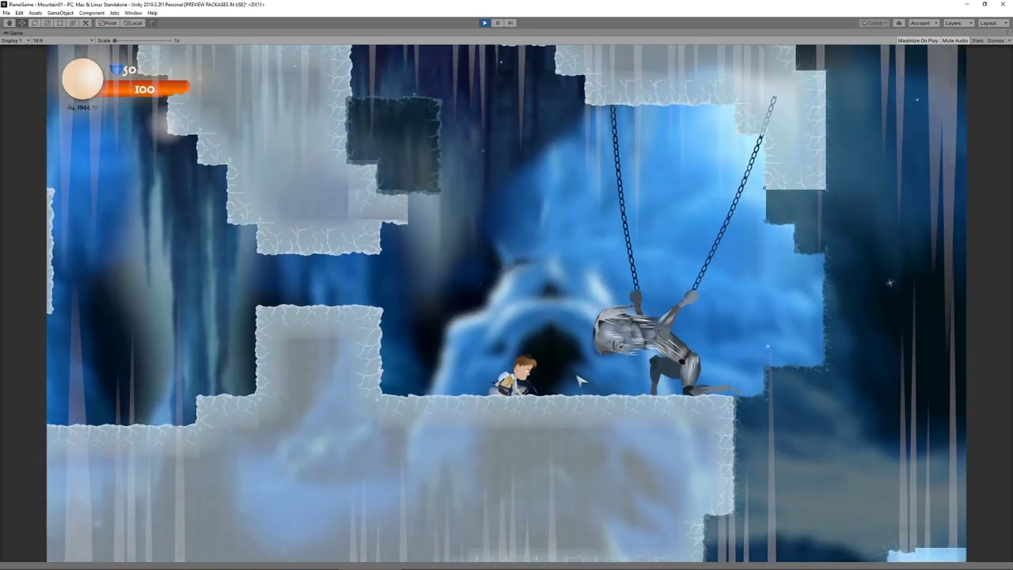
Step: Play-test the character's movement back and forth beside the chained creature in the ice cave
key("d")
key("a")
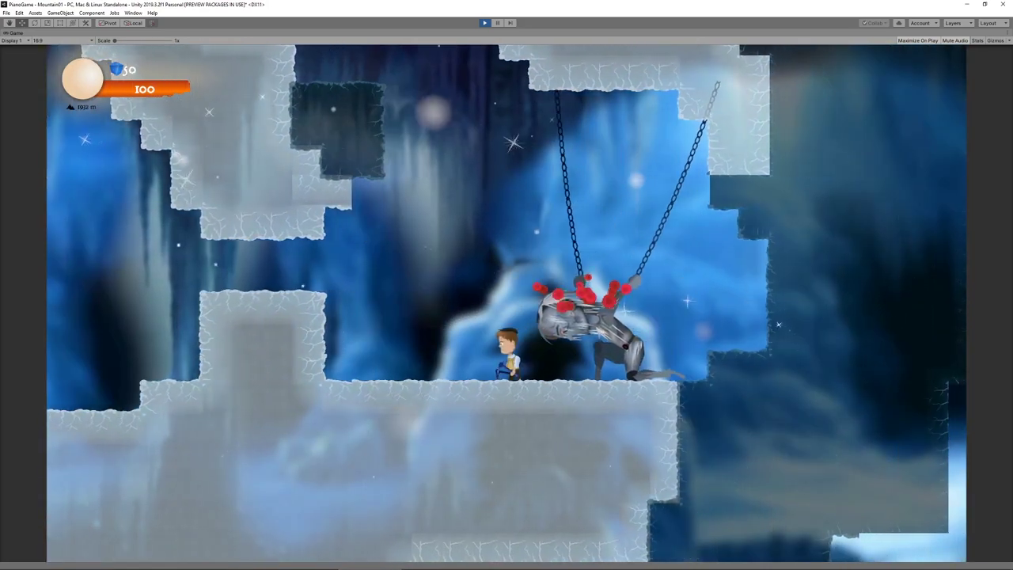
key("a")
key("d")
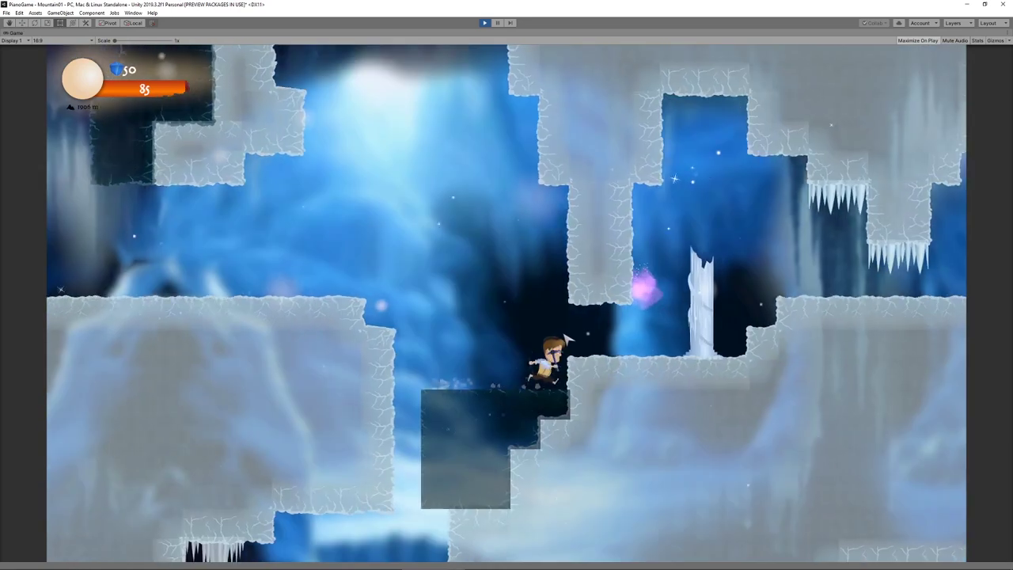
Step: Move the character up onto the ice ledge and jump back and forth around the broken ice column
key("d")
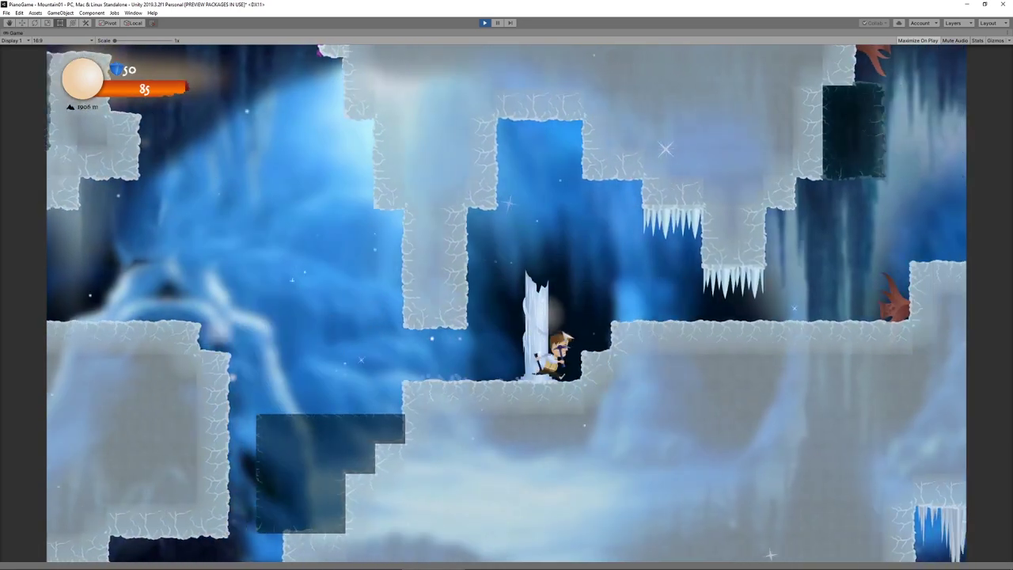
key("a")
key("space")
key("d")
key("a")
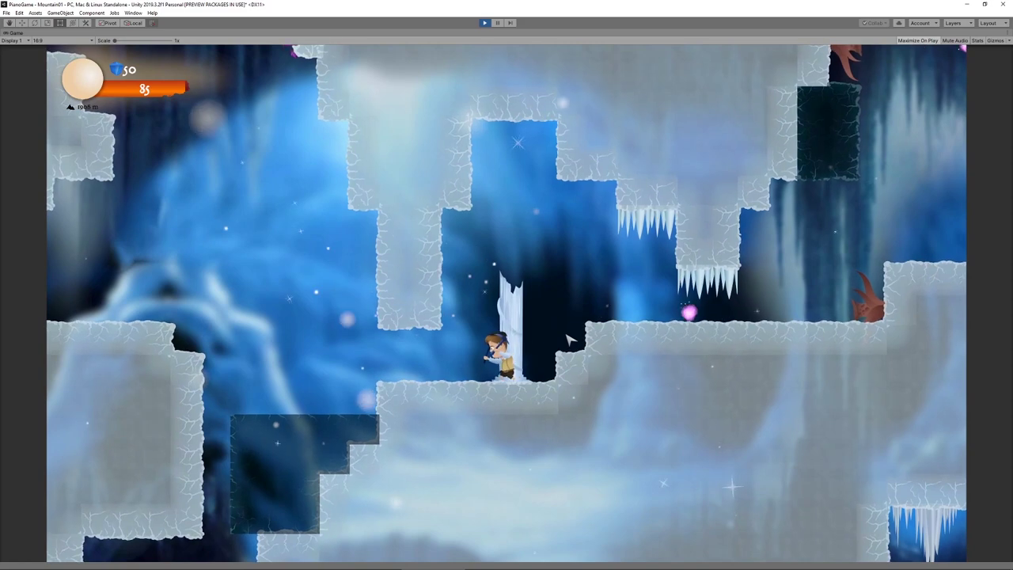
Step: Jump up the next ledge, crawl the character beneath the hanging icicles and continue jumping
key("d")
key("space")
key("s")
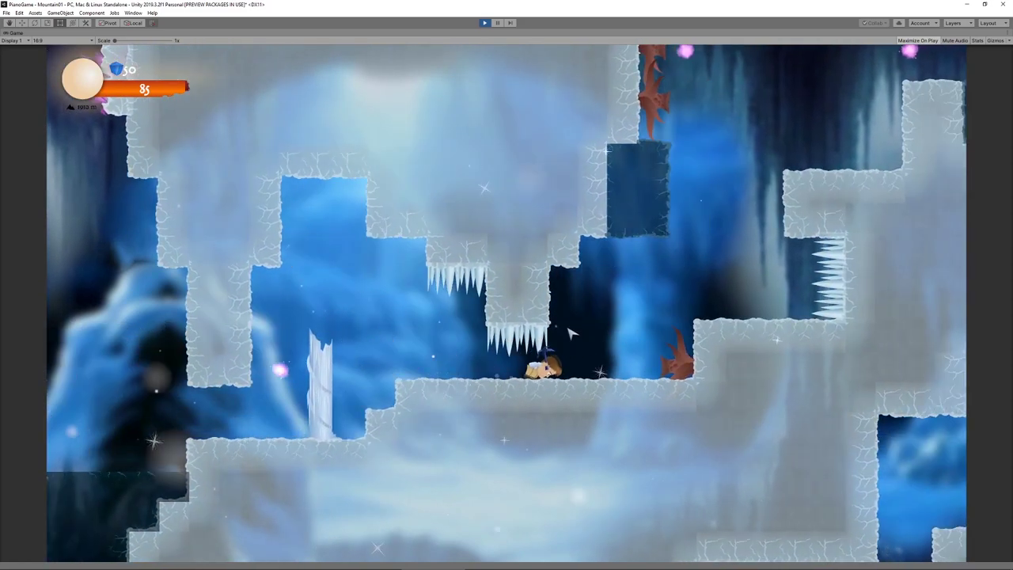
key("space")
key("a")
key("space")
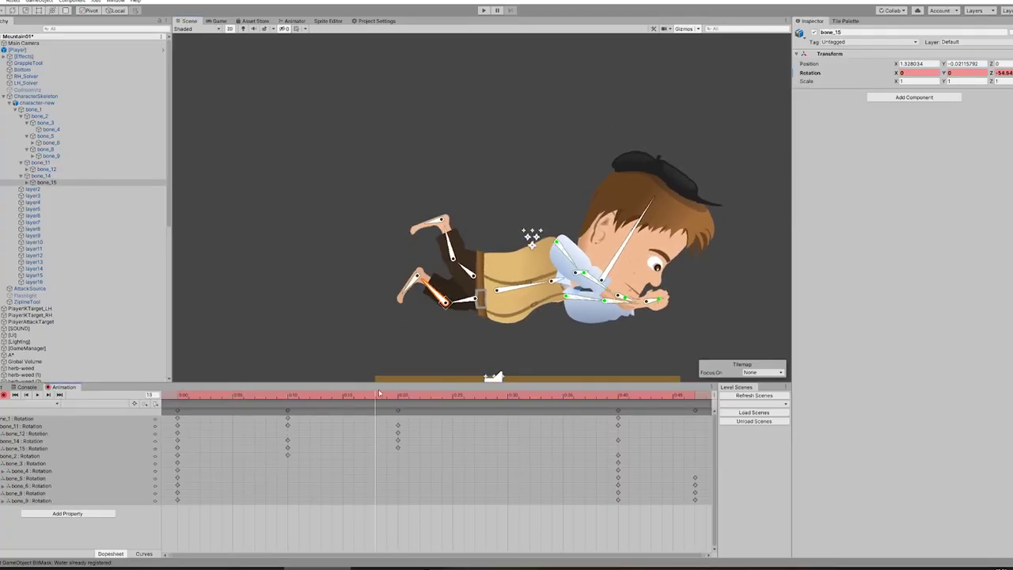
Step: Scrub back through the character's prone animation to check the leg motion, and start play mode in the Mountain01 scene
left_click_drag(379, 393, 278, 404)
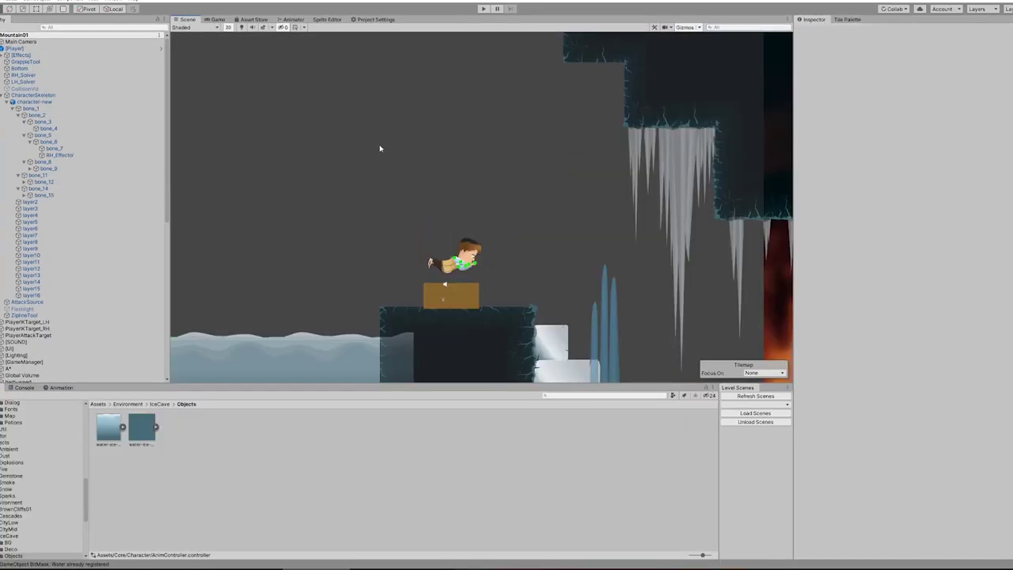
key("ctrl+p")
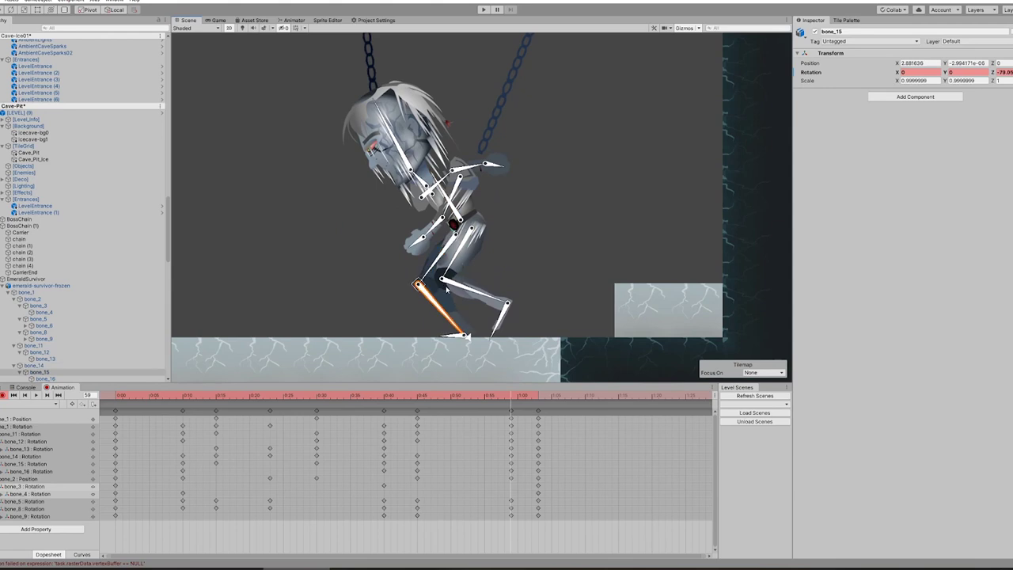
Step: Move the last column of keyframes in the creature's run animation to a later frame
left_click_drag(486, 402, 545, 400)
left_click_drag(539, 411, 557, 413)
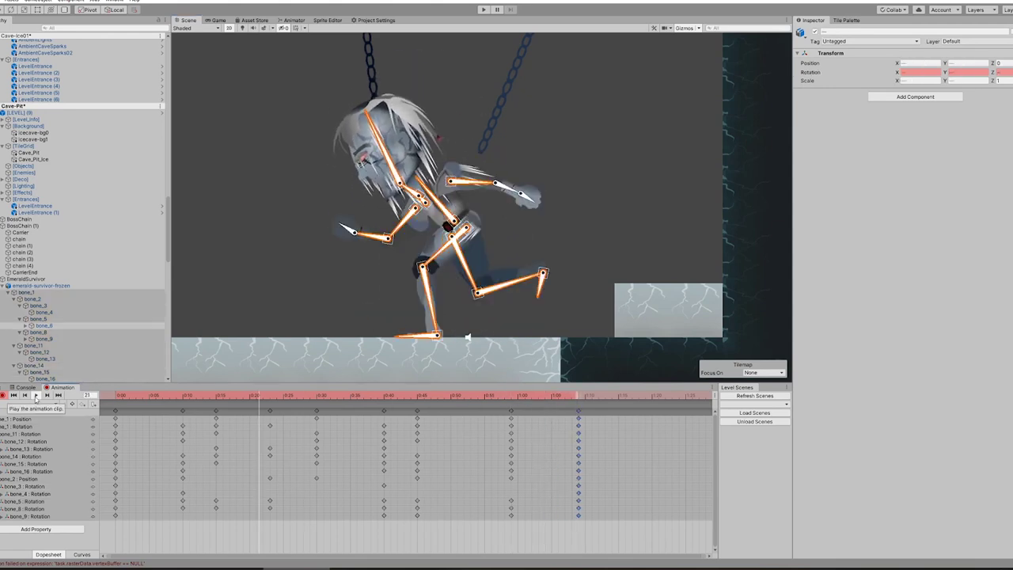
Step: Adjust the creature's arm and upper-body bones around frames 30 and 40 of the run animation, and play the clip
left_click(431, 203)
left_click(445, 197)
left_click_drag(121, 398, 317, 413)
left_click_drag(407, 198, 413, 200)
left_click_drag(318, 397, 383, 412)
left_click(475, 186)
left_click(35, 395)
scroll(373, 253, "down", 5)
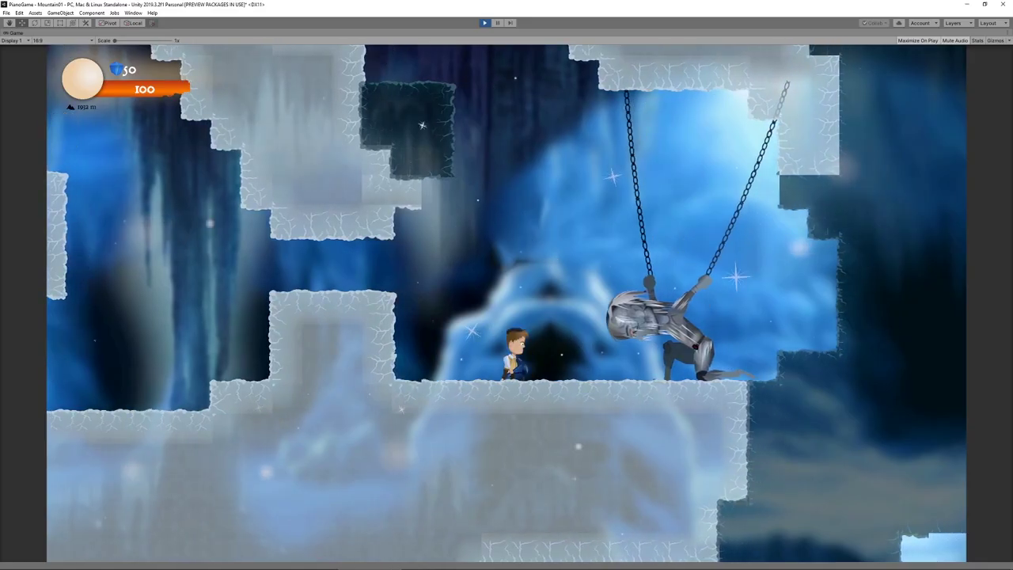
Step: Play-test the chase by breaking the creature loose and fleeing from it through the low icicle passage
key("space")
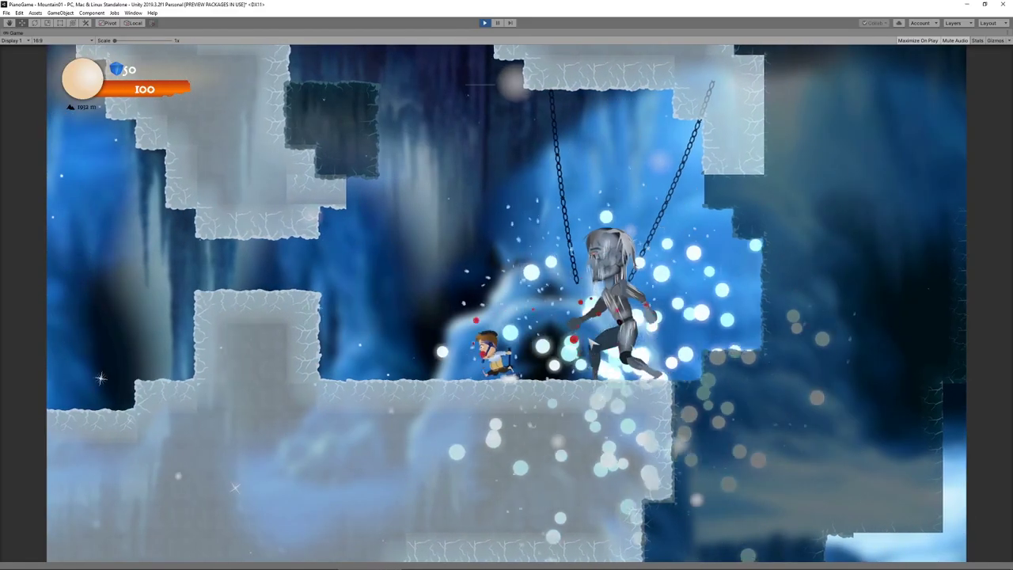
key("a")
key("Left")
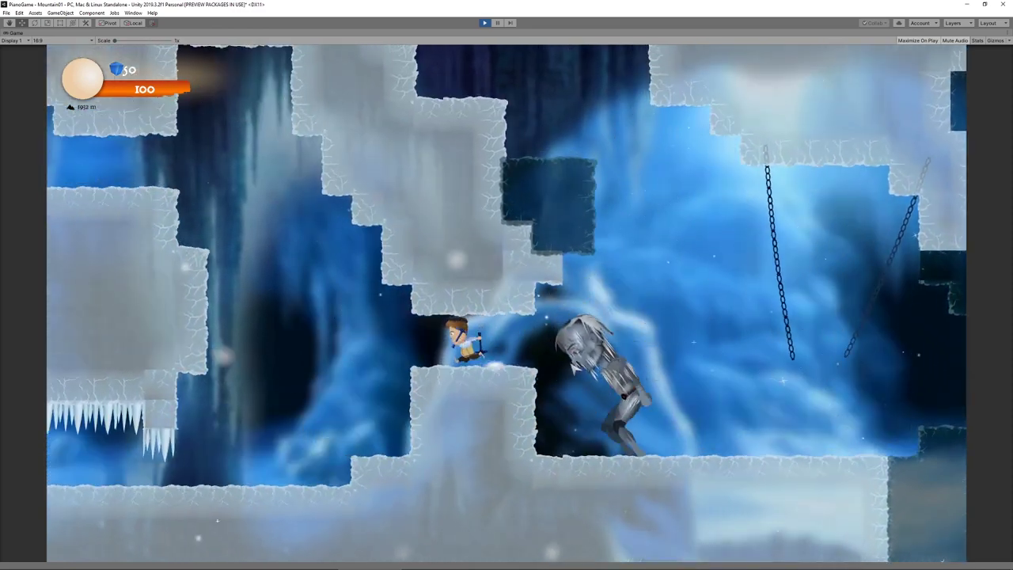
key("Left")
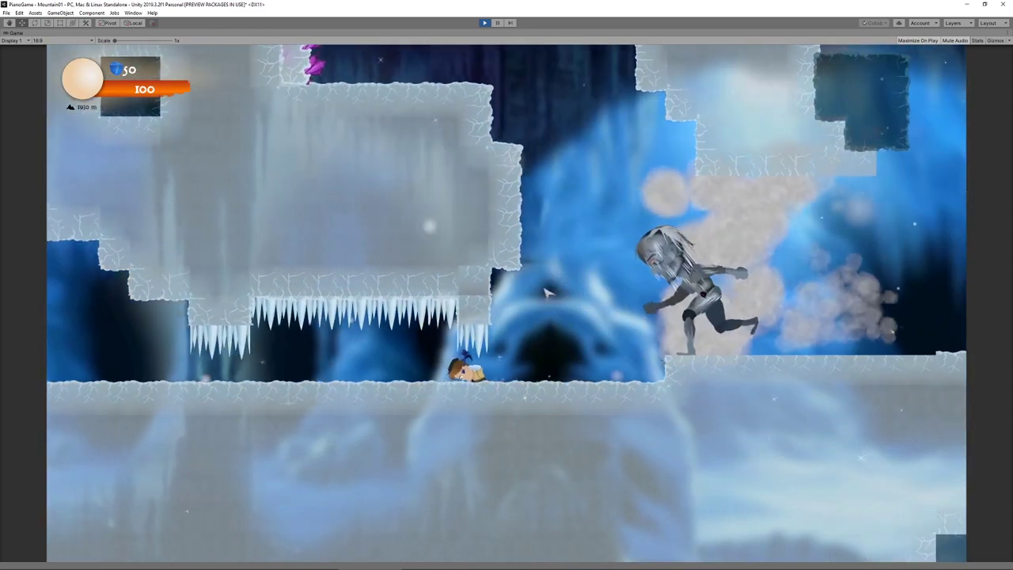
key("Left")
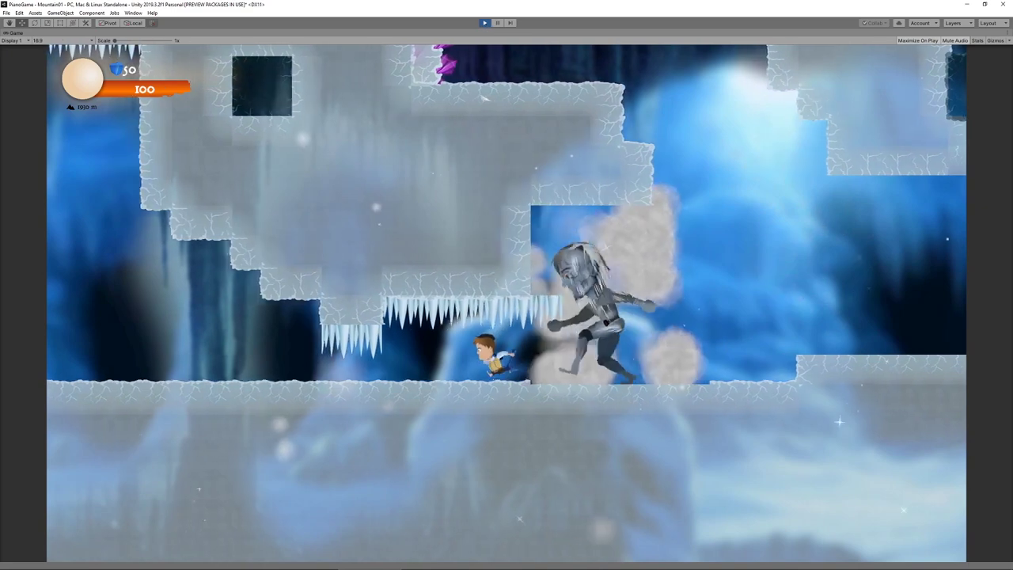
key("Left")
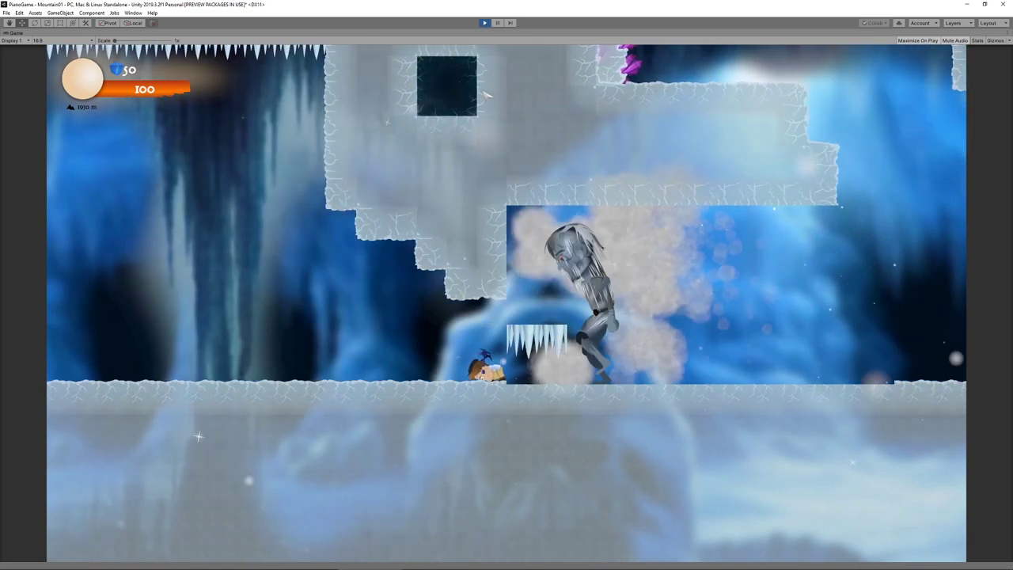
Step: Test the creature fight in the icicle chamber by jumping and dodging in both directions
key("Right")
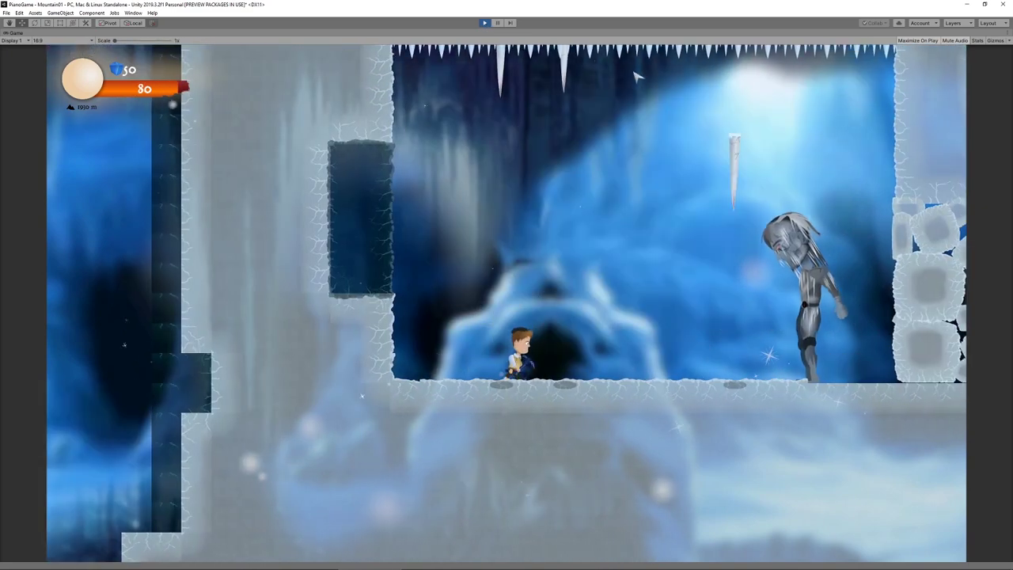
key("space")
key("Left")
key("space")
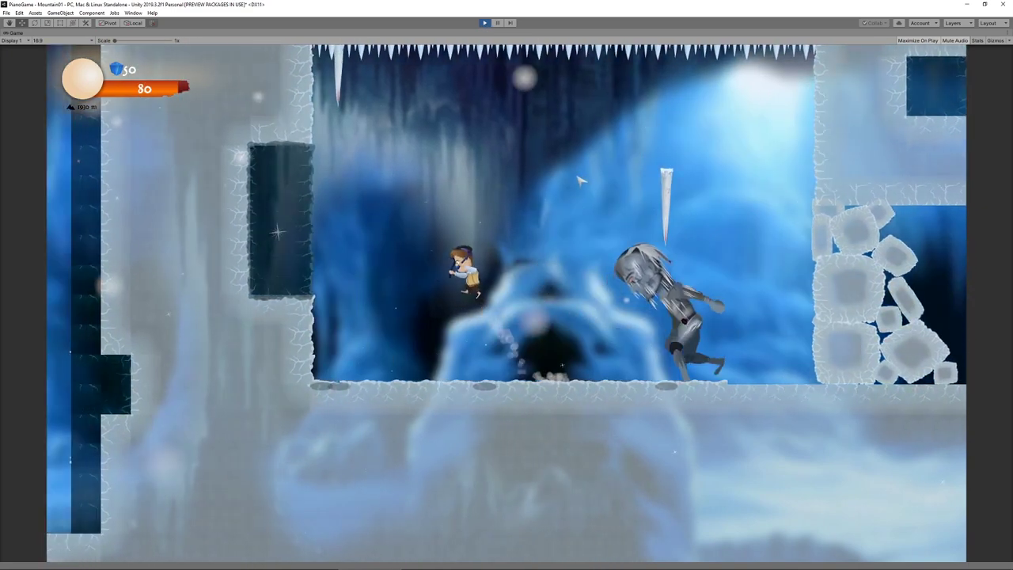
key("Right")
key("space")
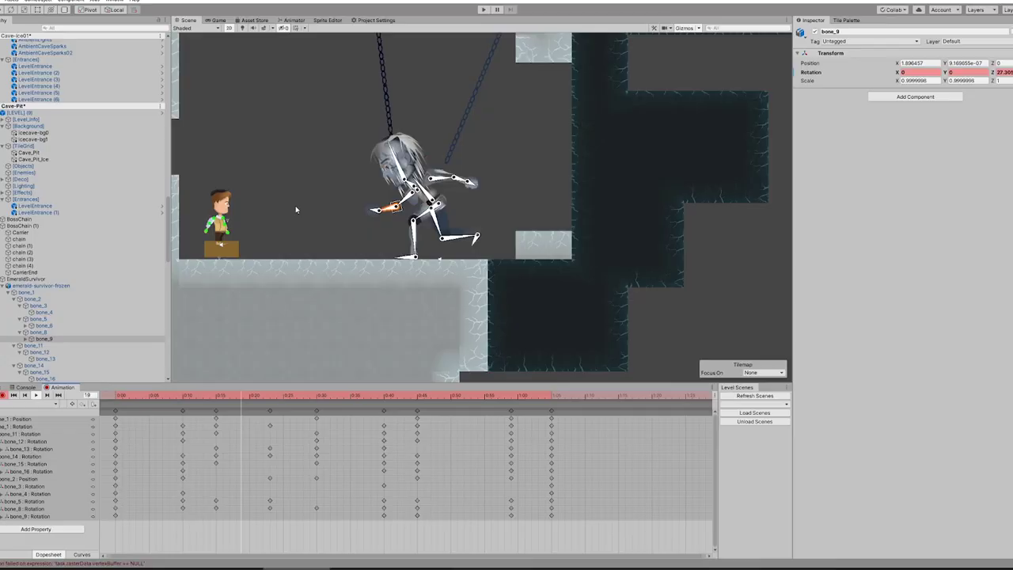
Step: Adjust the creature's leg bone at frame 45 of the run animation
left_click(417, 398)
scroll(489, 290, "up", 5)
left_click(448, 300)
Step: Pose the creature's leg bones near the end of the run animation, undo one change, and play the clip
left_click_drag(417, 396, 559, 415)
left_click(496, 325)
left_click(482, 305)
left_click(526, 333)
left_click(518, 304)
key("ctrl+z")
left_click(505, 265)
left_click(550, 294)
key("space")
scroll(333, 298, "down", 5)
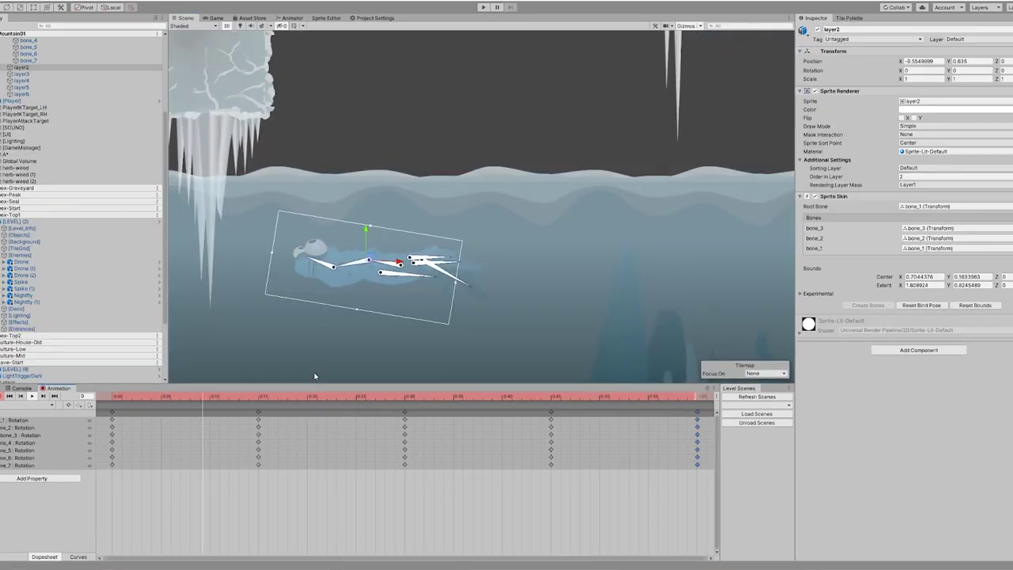
Step: Review the ice fish's swimming animation in the water and stop the animation preview
scroll(316, 352, "down", 5)
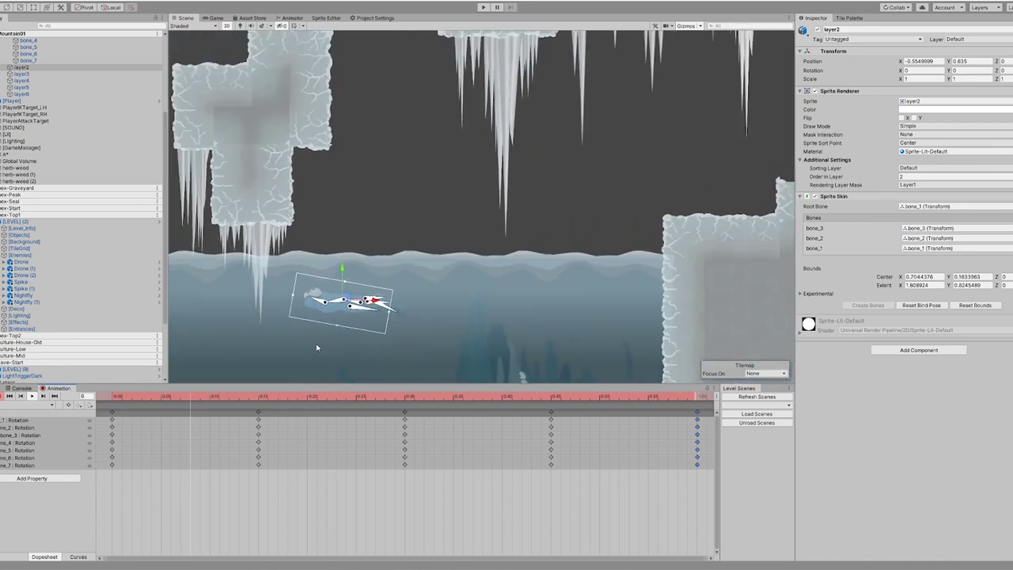
left_click(1, 398)
middle_click_drag(422, 292, 460, 235)
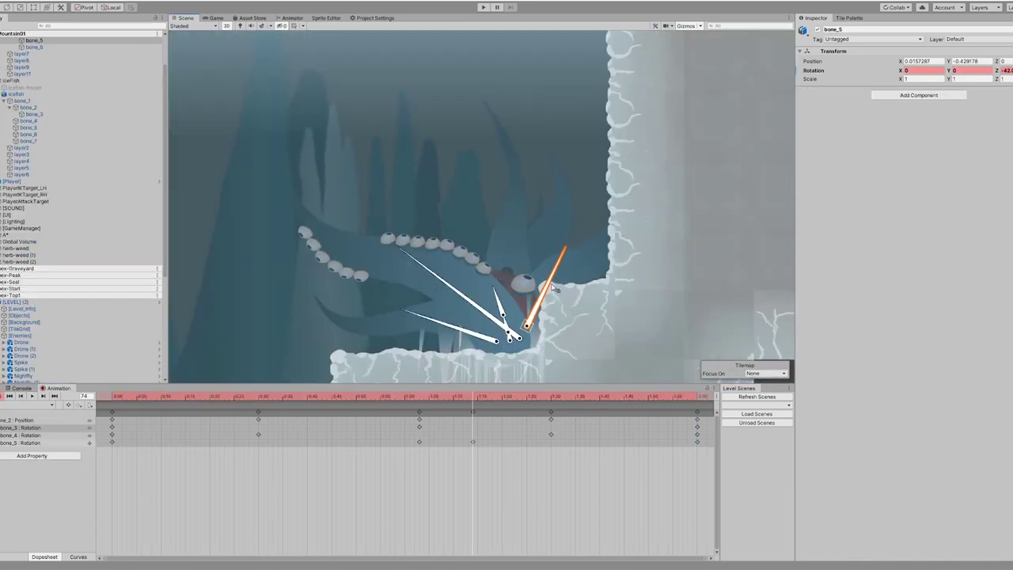
Step: Select the toothed plant creature's layer7 sprite and scrub its animation back to the first frame
left_click(524, 296)
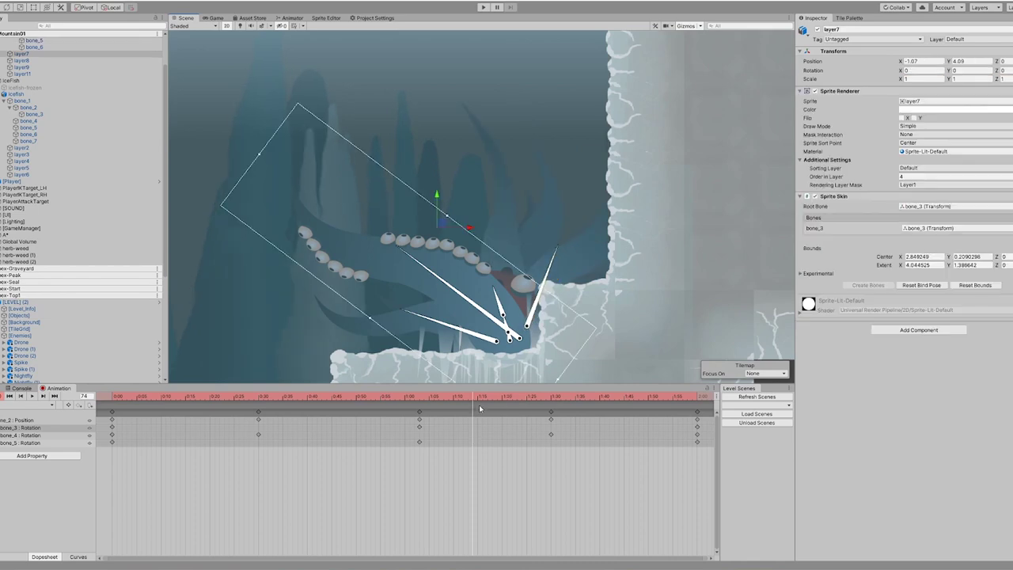
left_click_drag(479, 405, 114, 405)
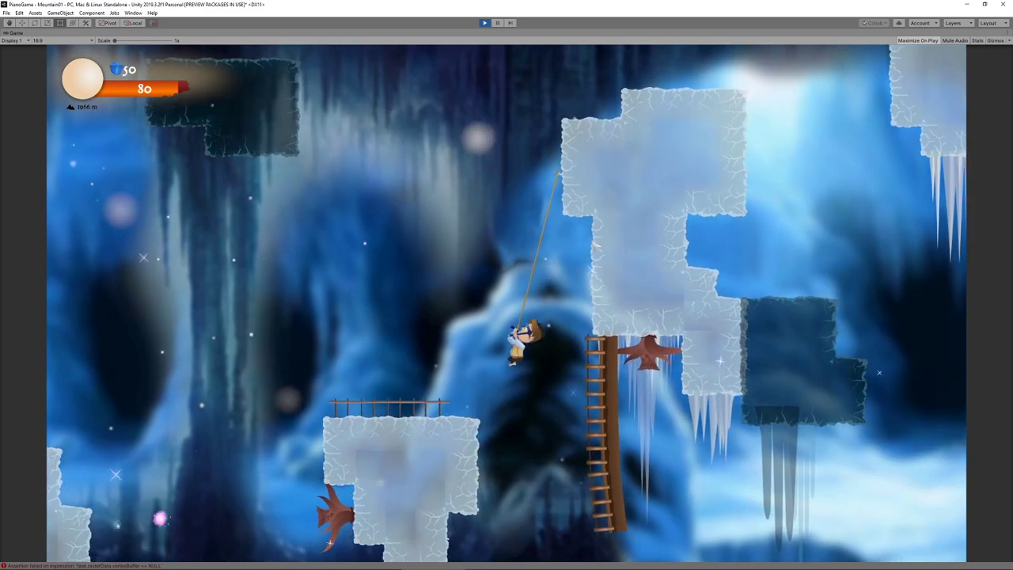
Step: Play-test the grappling hook by firing it at platforms in the ice cave and snowy level, then releasing the rope
left_click(449, 147)
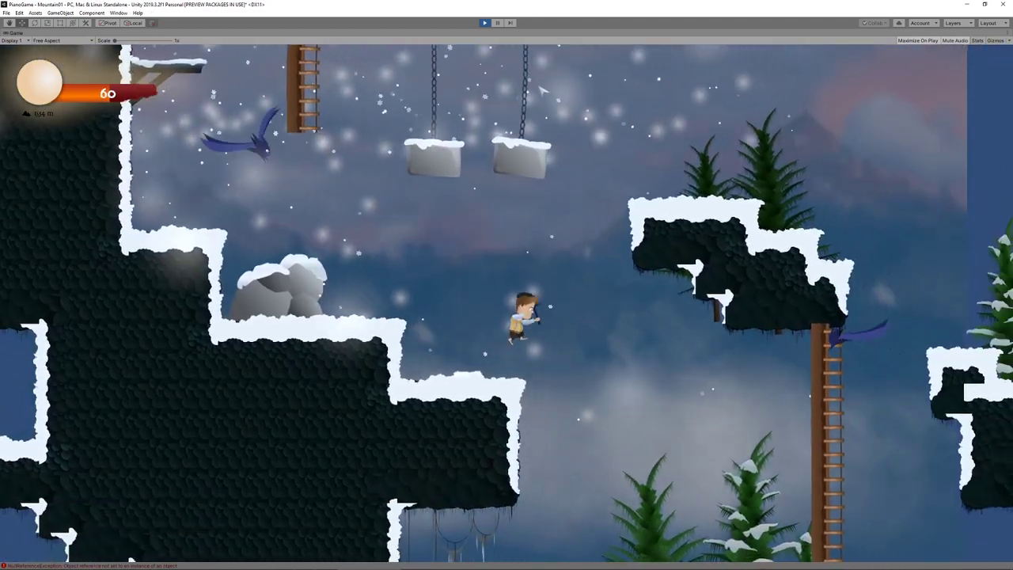
left_click(532, 268)
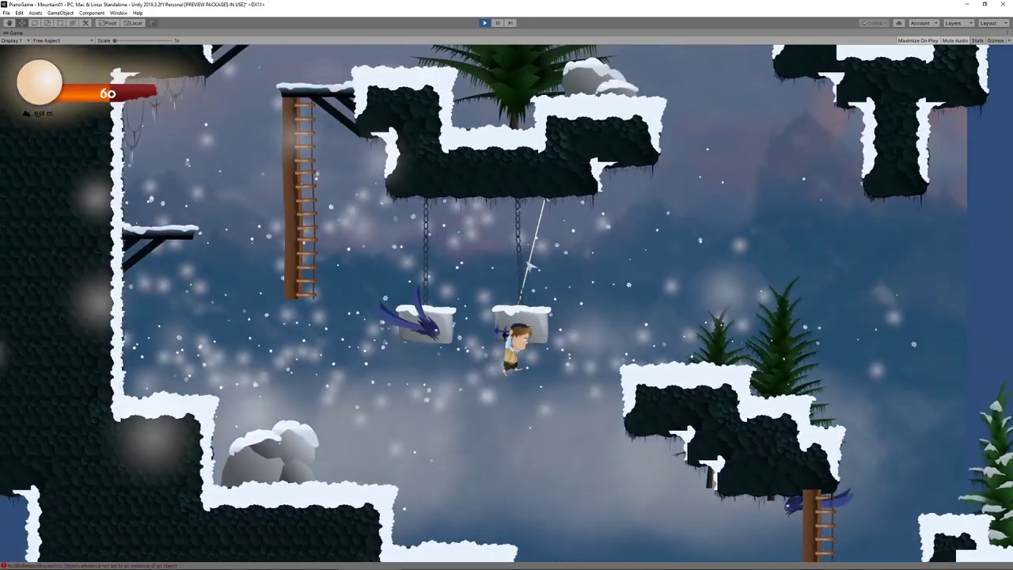
left_click(563, 194)
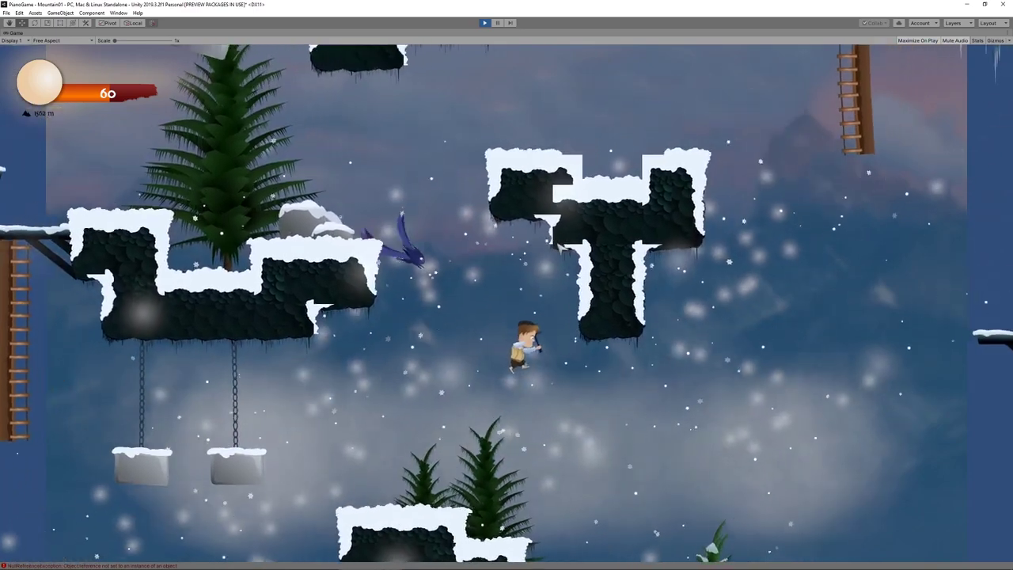
left_click(558, 247)
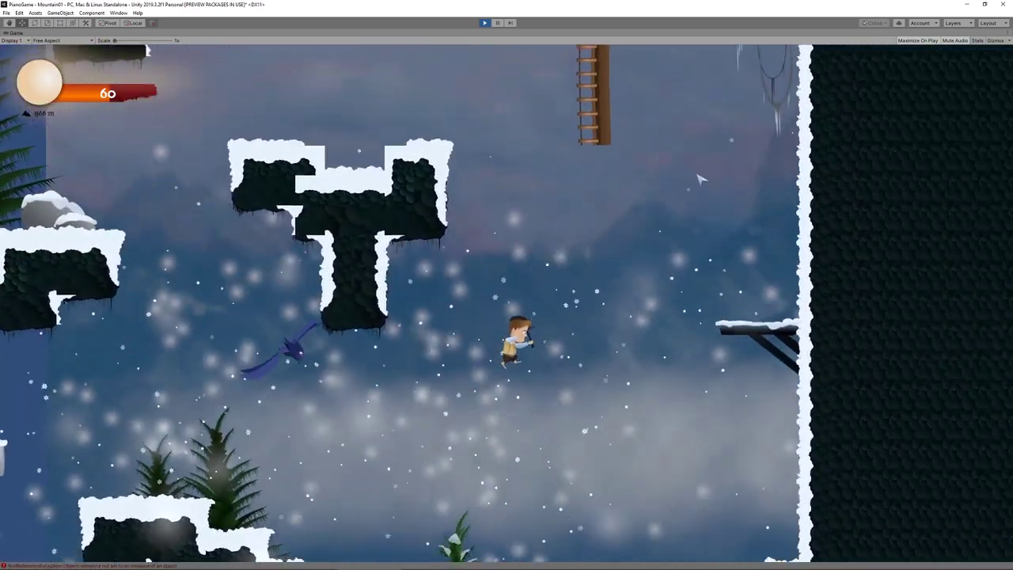
left_click(630, 149)
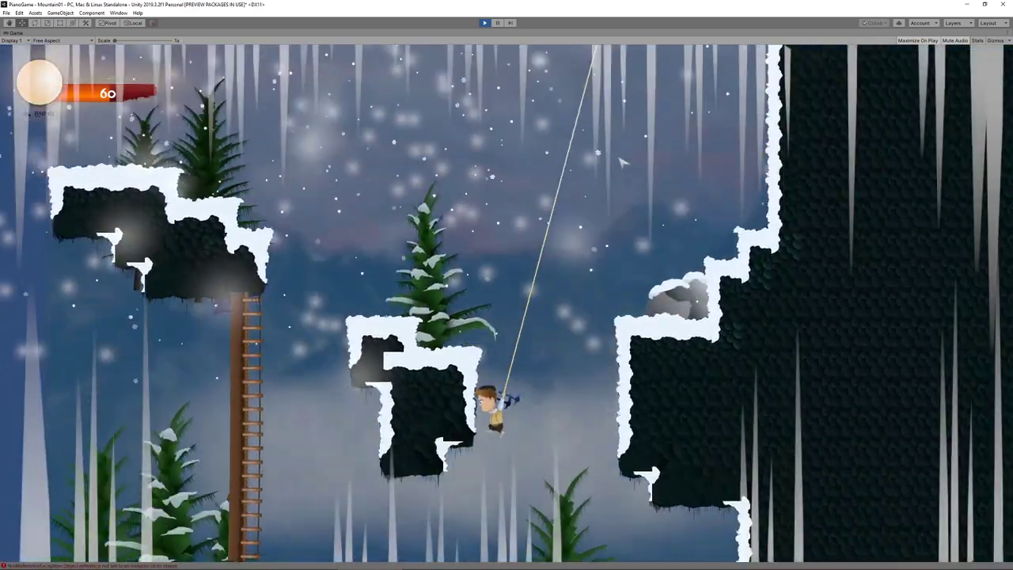
key("space")
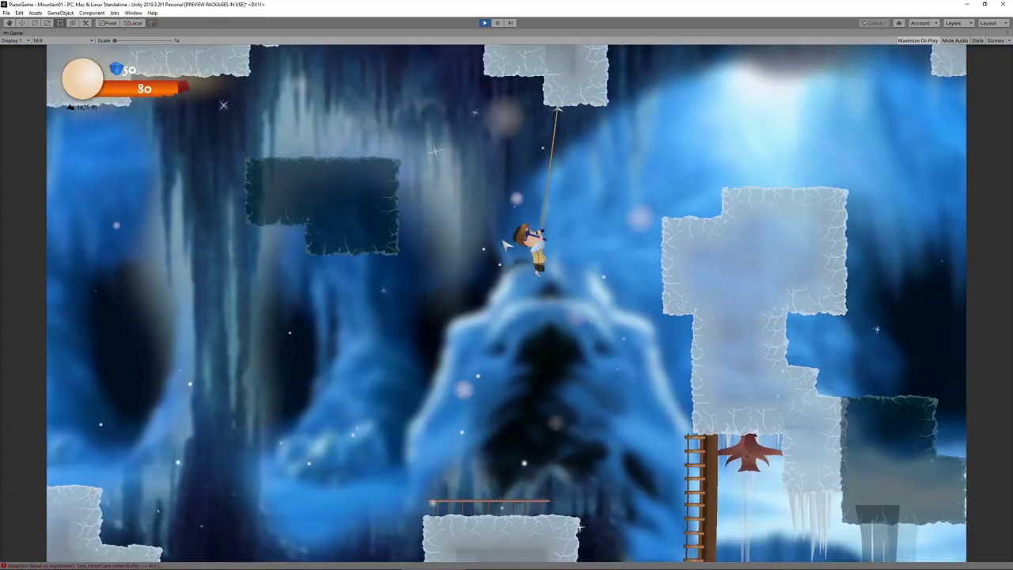
Step: Swing the character on the rope in the ice cave and examine the rope's behaviour in the Scene view
key("d")
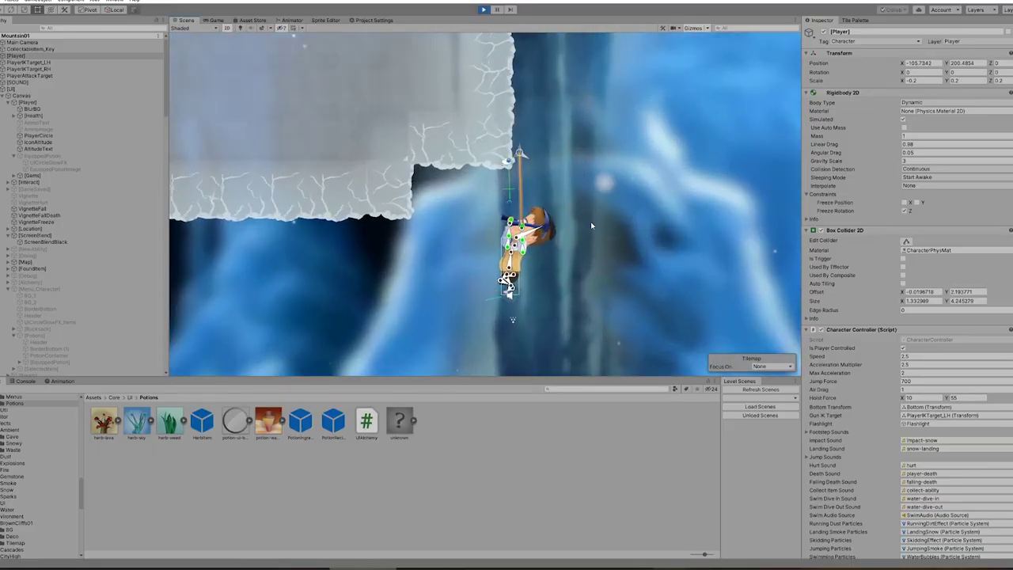
left_click(215, 21)
key("ctrl+1")
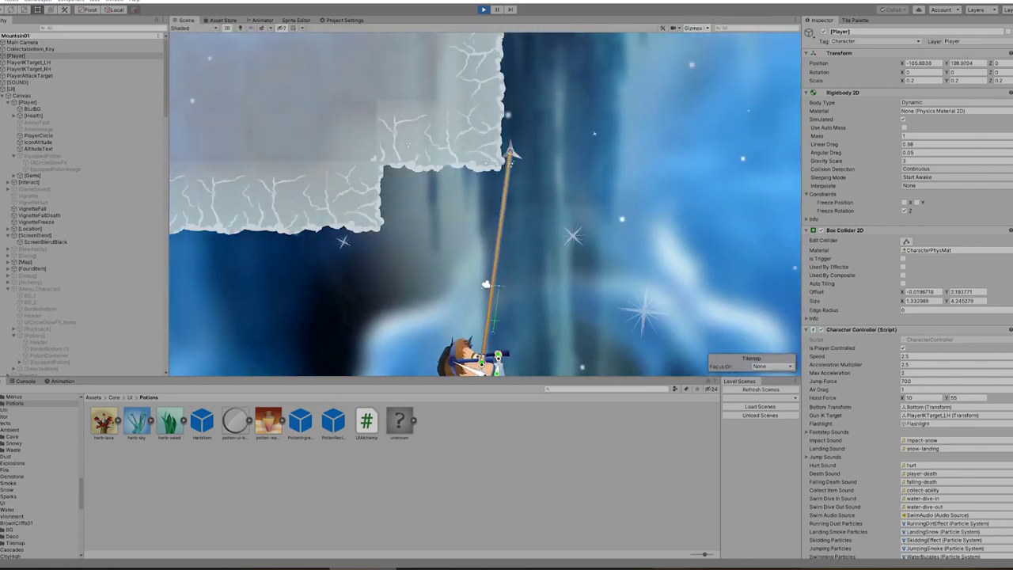
scroll(584, 291, "down", 7)
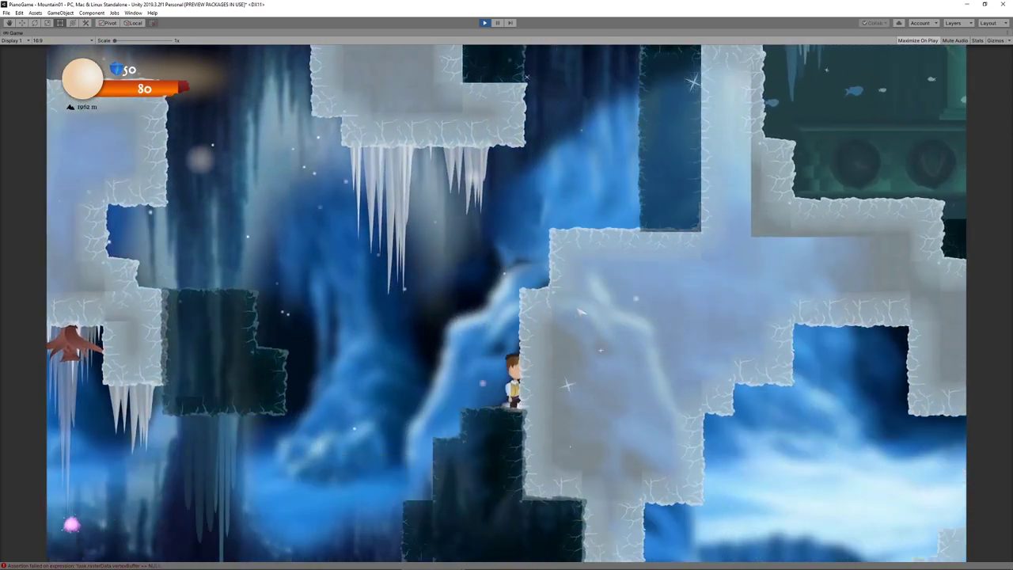
Step: Test the grapple beside the ice wall, and jump the character from the dark ice steps onto the snowy ledge
left_click(521, 200)
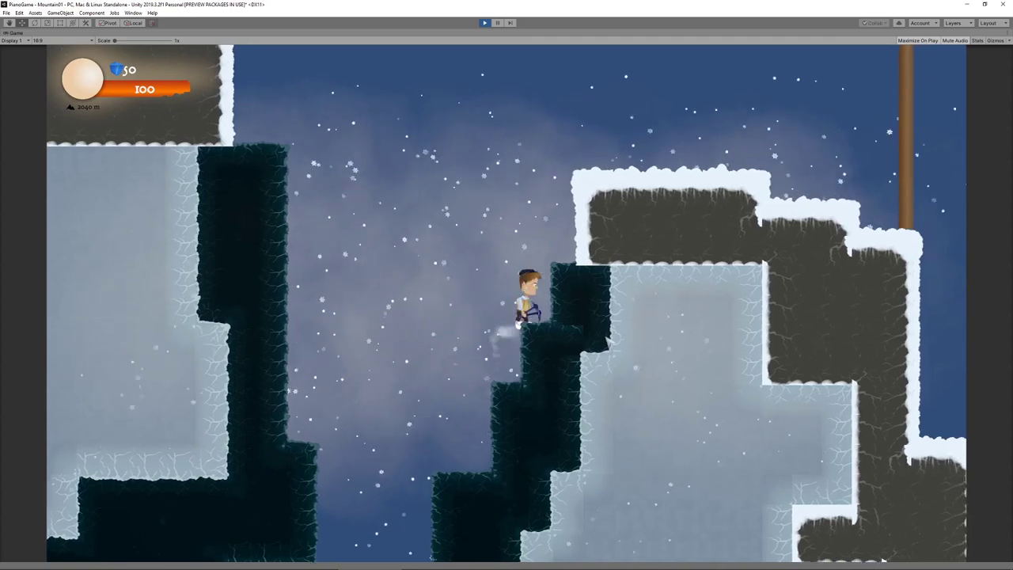
key("space")
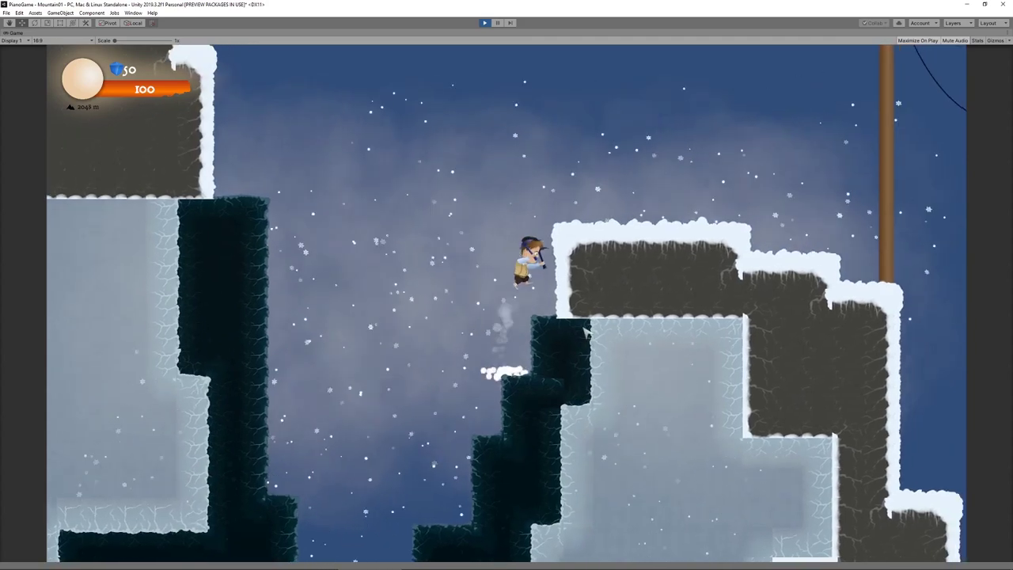
key("d")
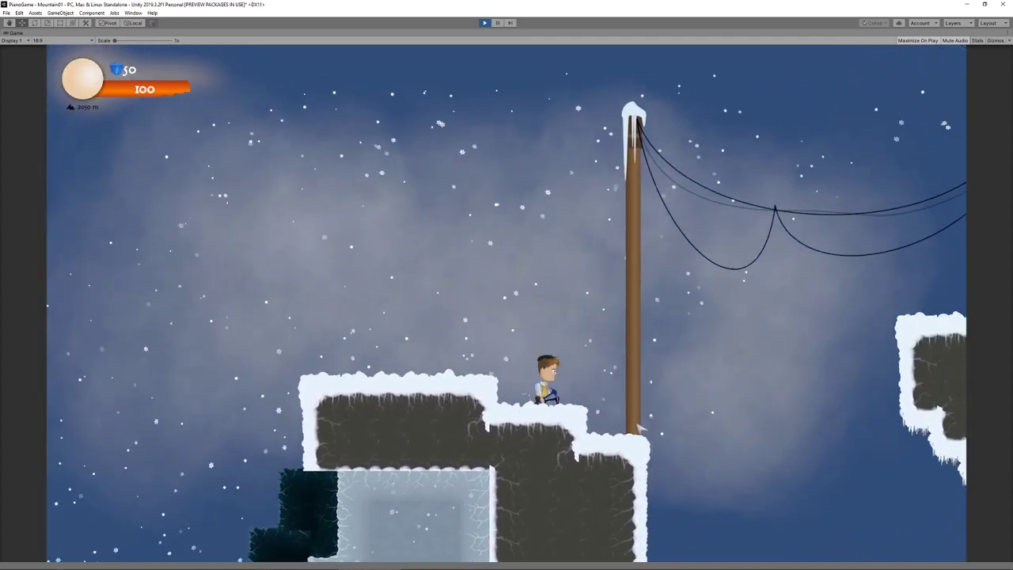
Step: Test the drop off the snowy ledge beside the cable pole, and inspect the cable lift in the Scene view
key("d")
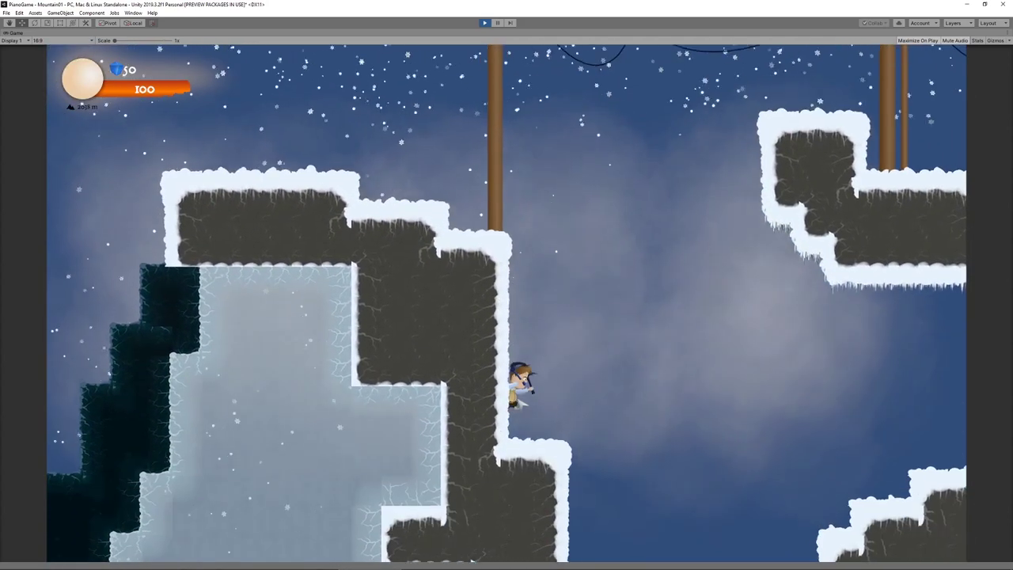
key("d")
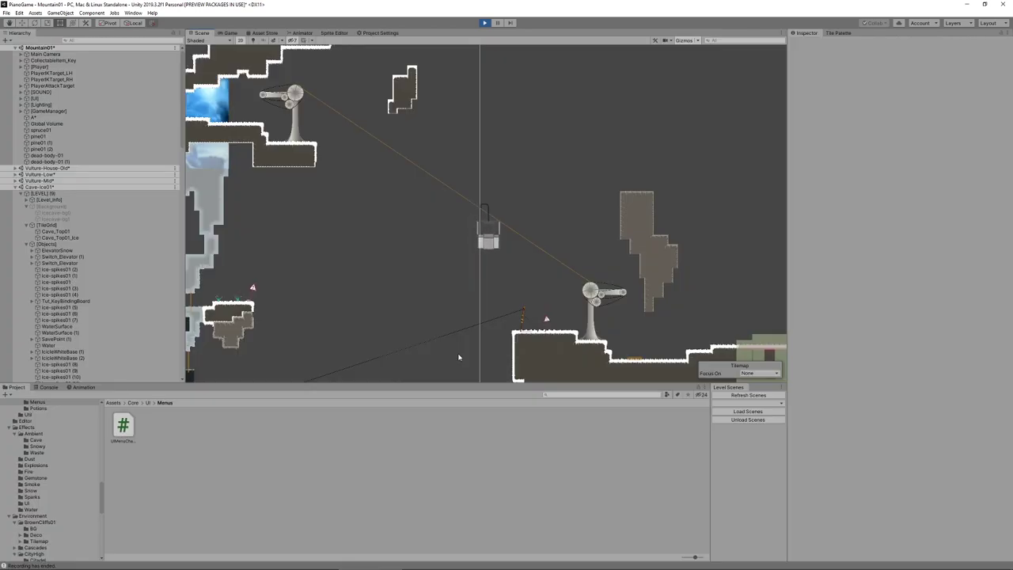
scroll(437, 350, "up", 2)
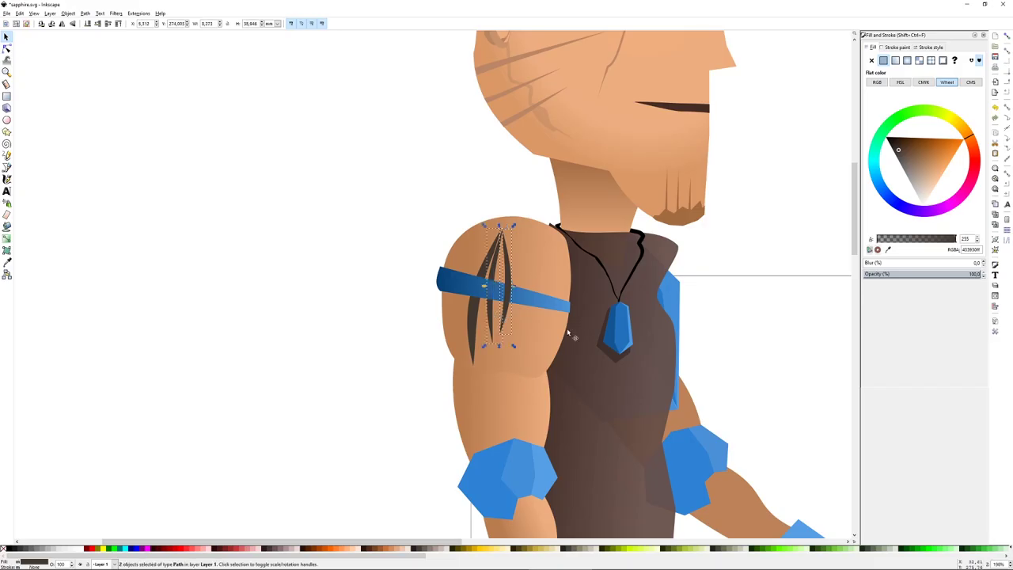
Step: Switch to Inkscape and examine the blue-clad flag bearer in sapphire.svg, both up close and as a whole figure
scroll(411, 349, "down", 1, "ctrl")
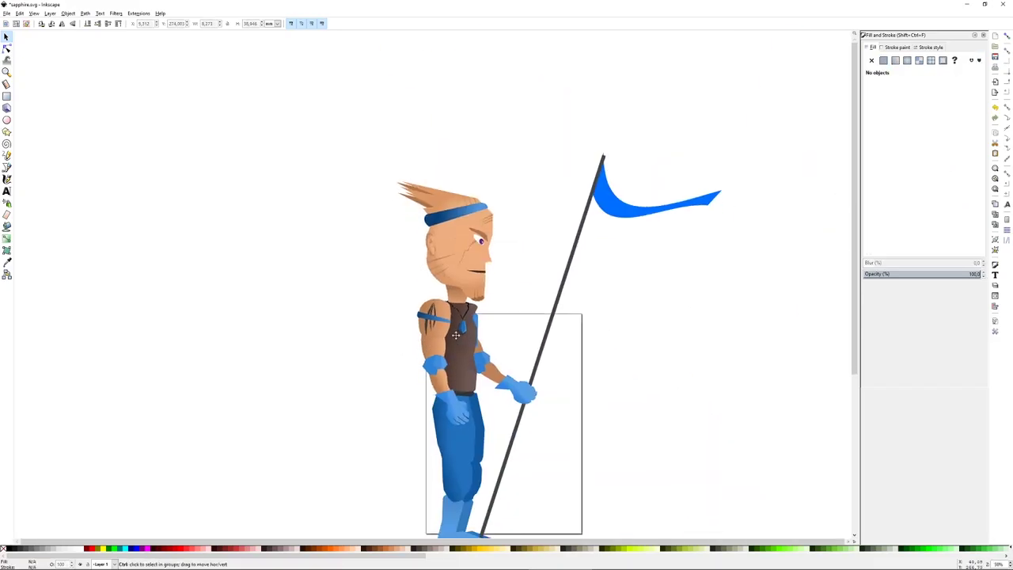
scroll(455, 345, "up", 1, "ctrl")
scroll(456, 344, "down", 2, "ctrl")
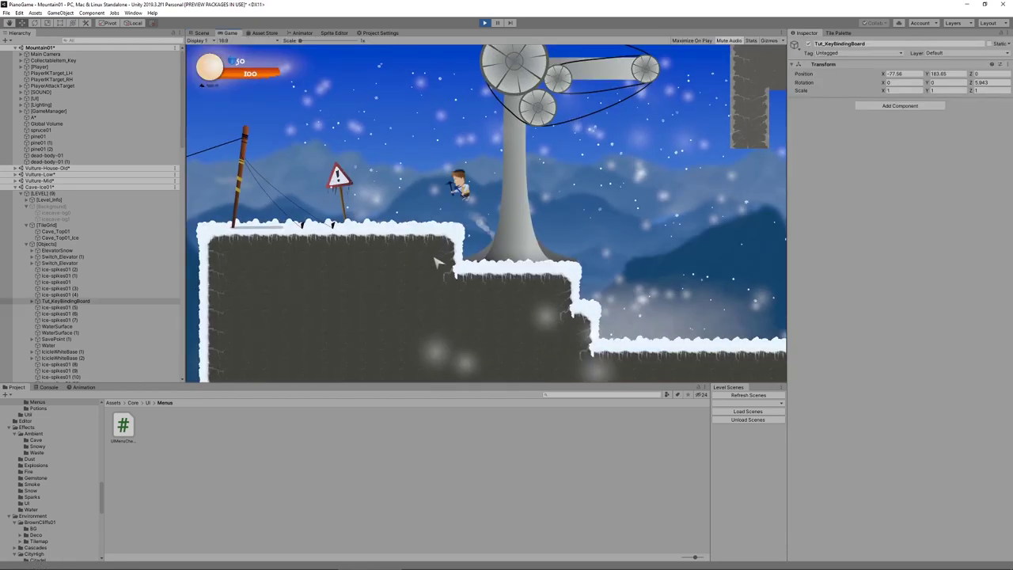
Step: Back in Unity, run the character from the cable-lift tower past the warning sign to the wooden rope pole and jump
key("a")
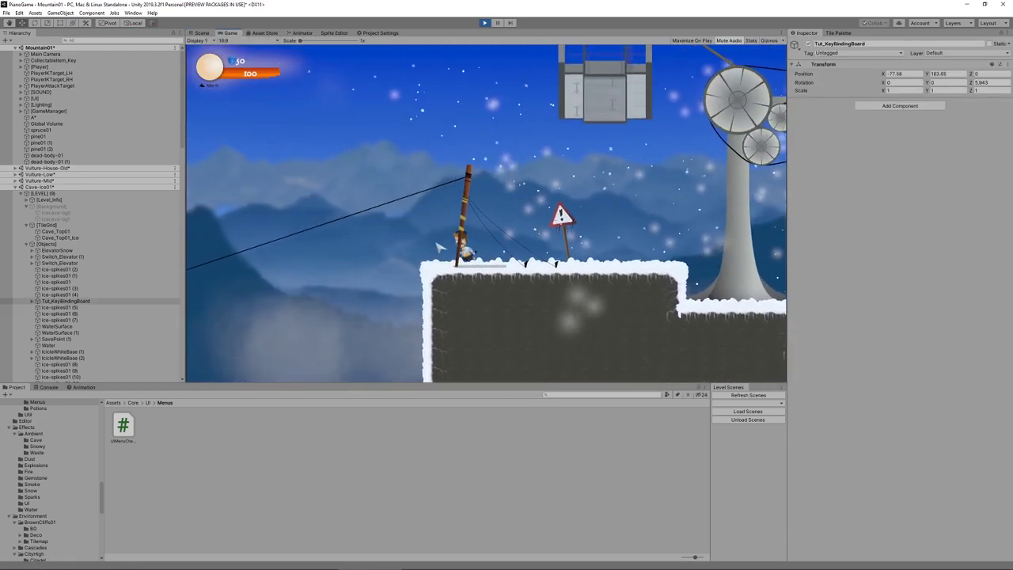
key("space")
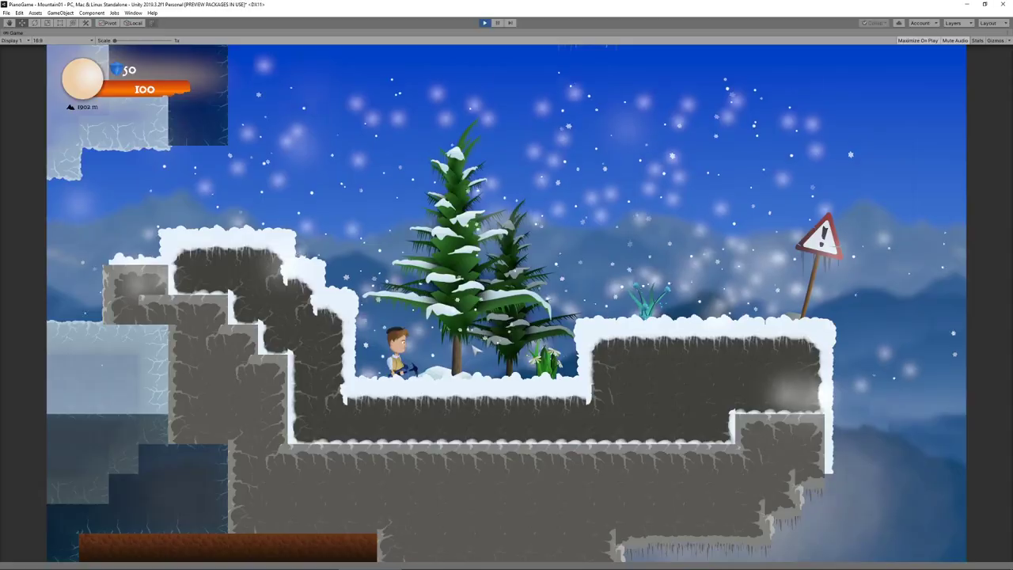
Step: Harvest the Mountain Grass beside the snowy pines and the Skyflower on the ledge near the warning sign
key("d")
left_click(546, 361)
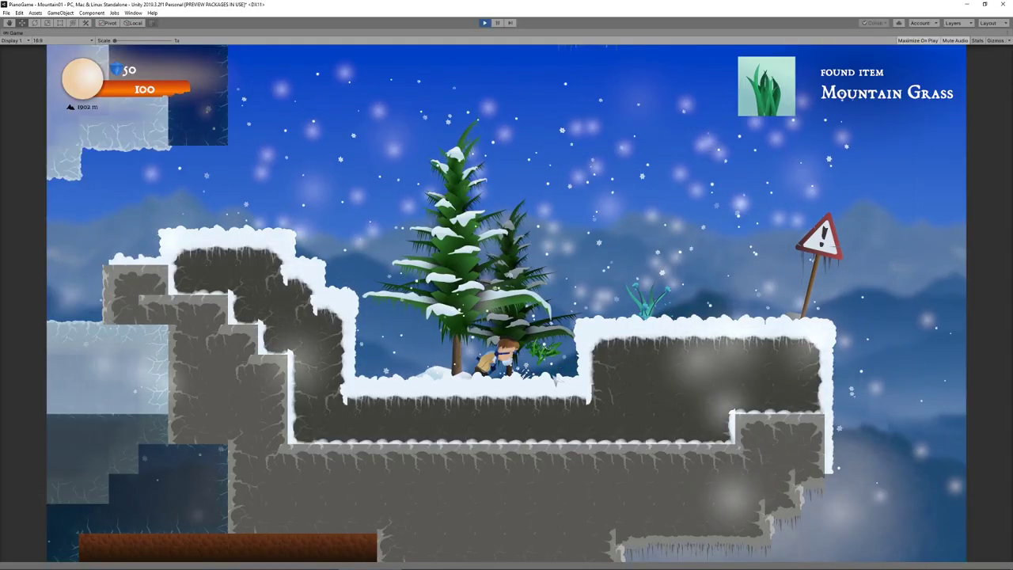
key("d")
key("space")
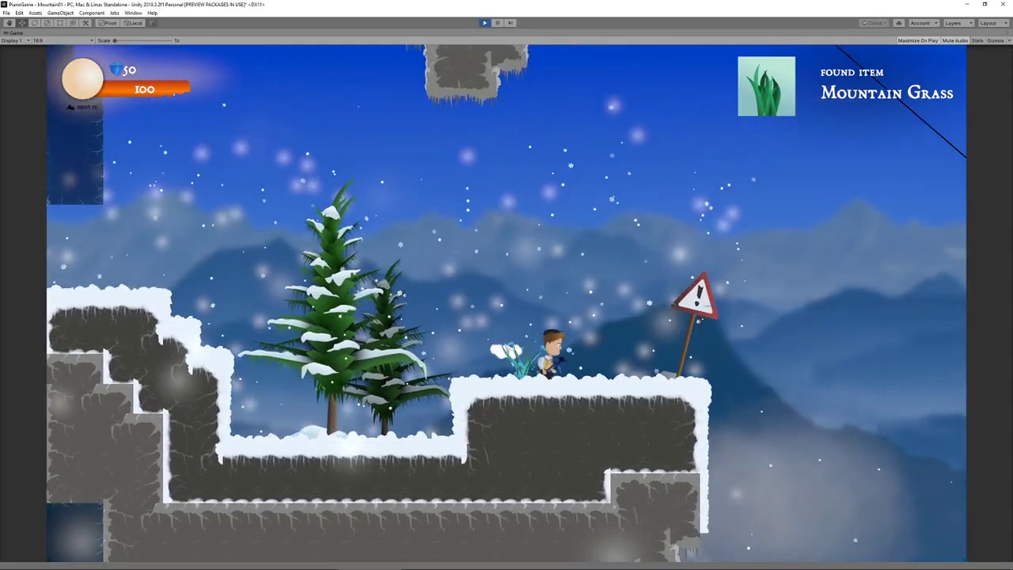
key("a")
left_click(433, 399)
key("a")
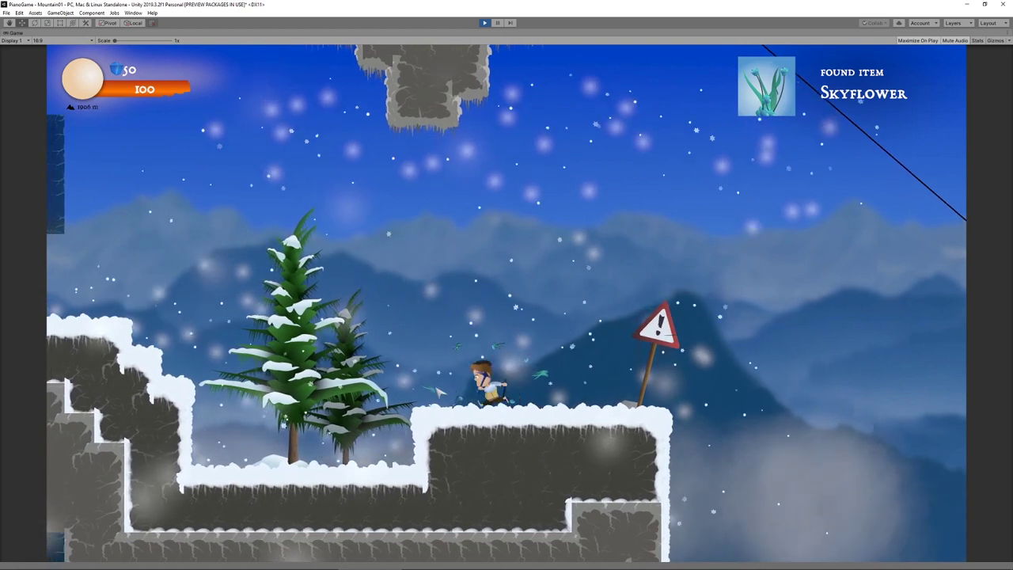
key("d")
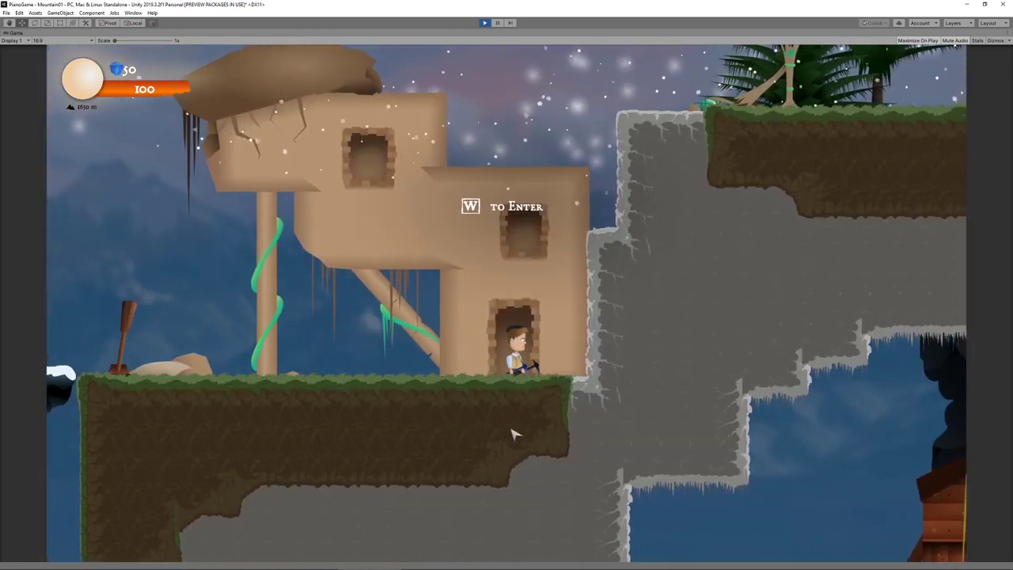
Step: Enter the clay house and climb the ladder to the alchemist's cauldron
key("w")
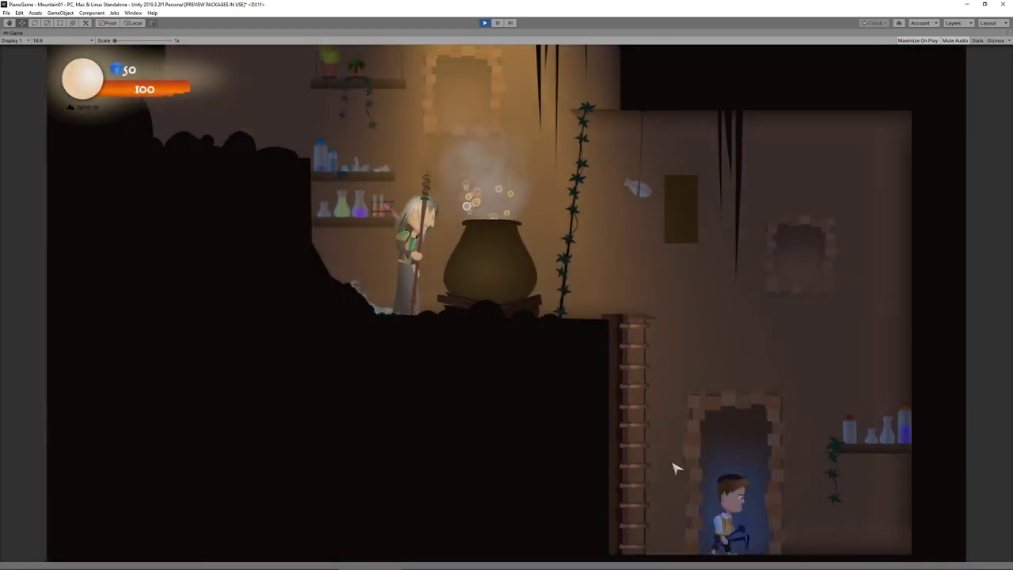
key("space")
key("space")
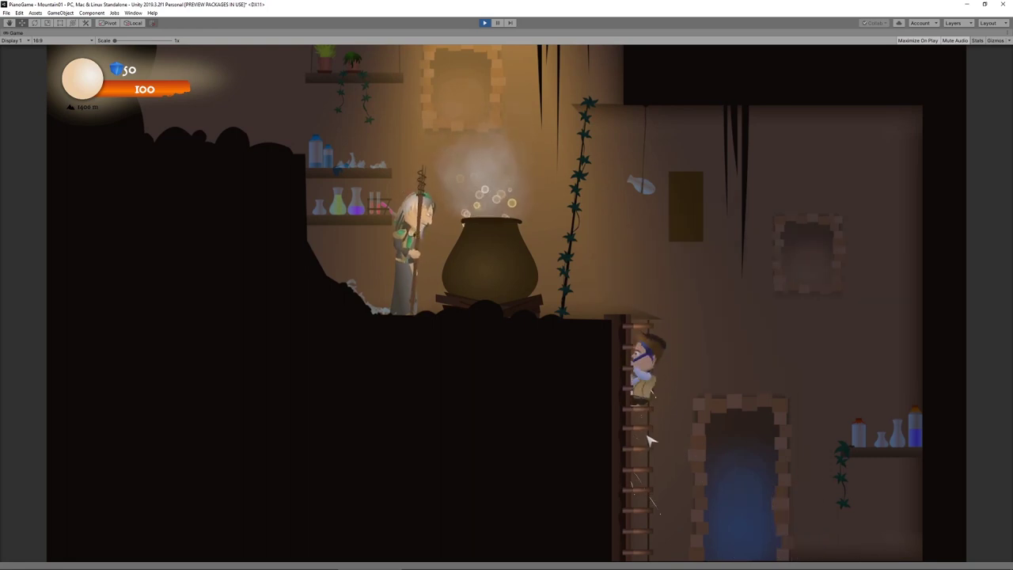
key("a")
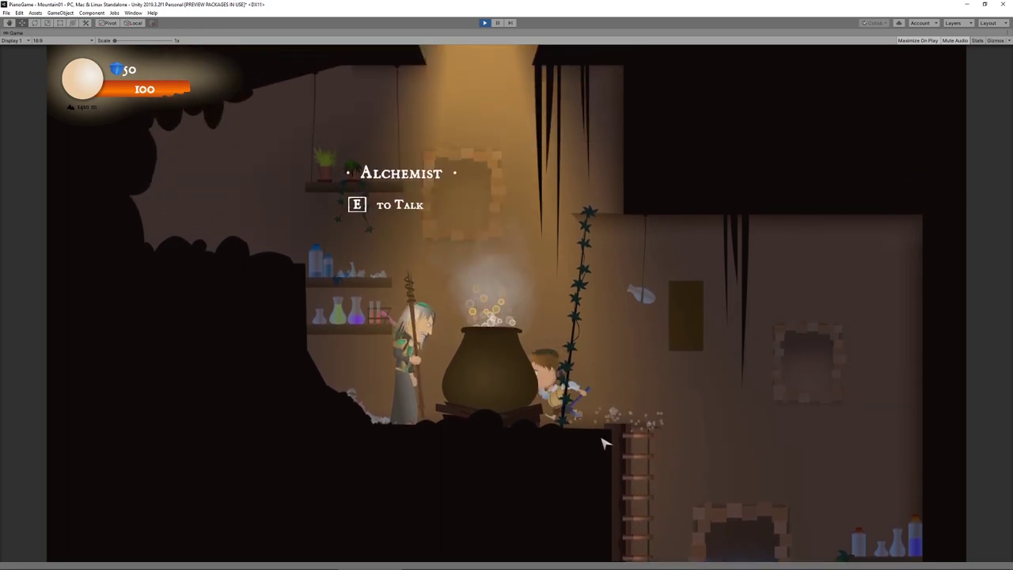
Step: Talk to the Alchemist and brew the Potion of Warmth
key("e")
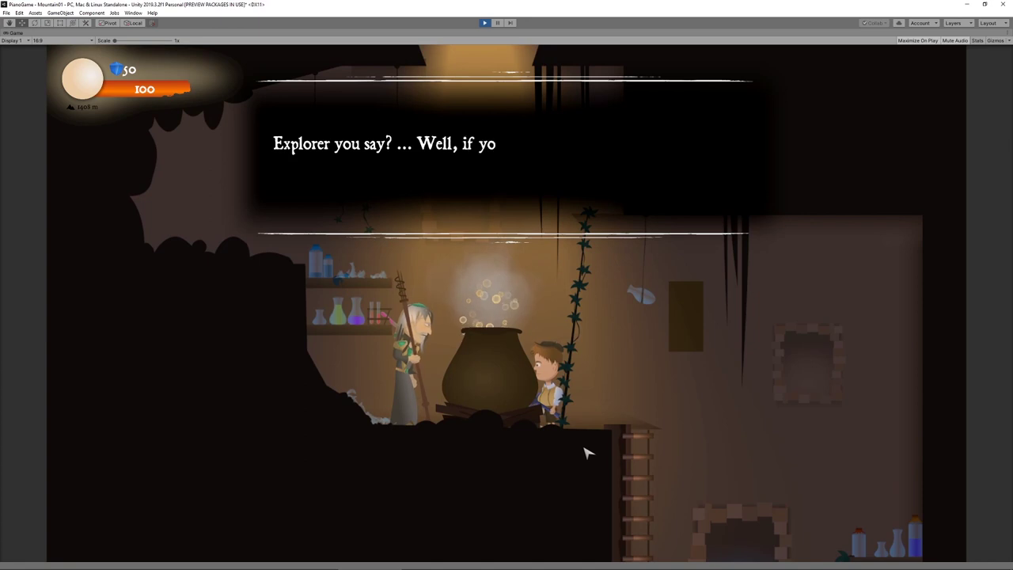
key("e")
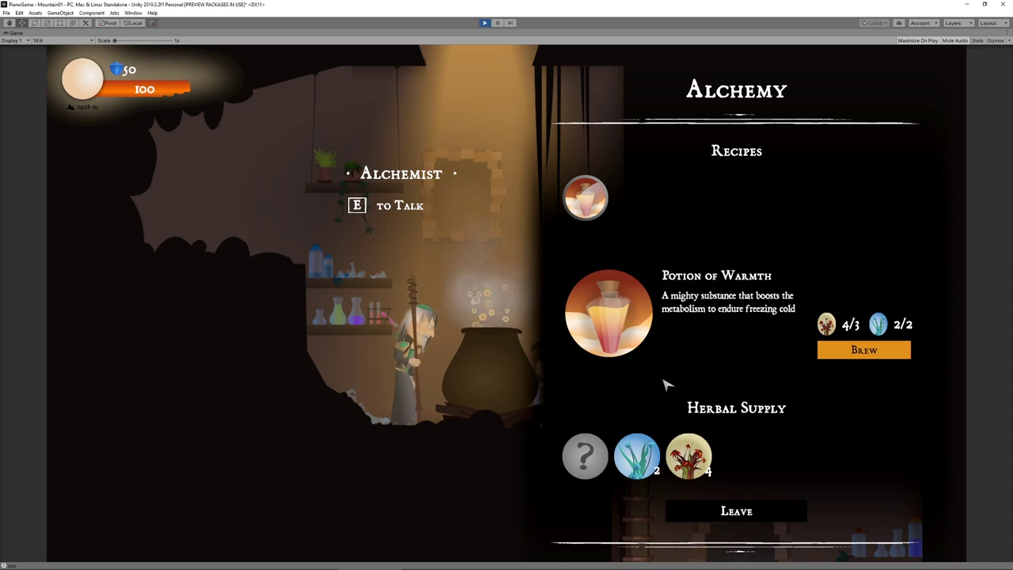
left_click(857, 351)
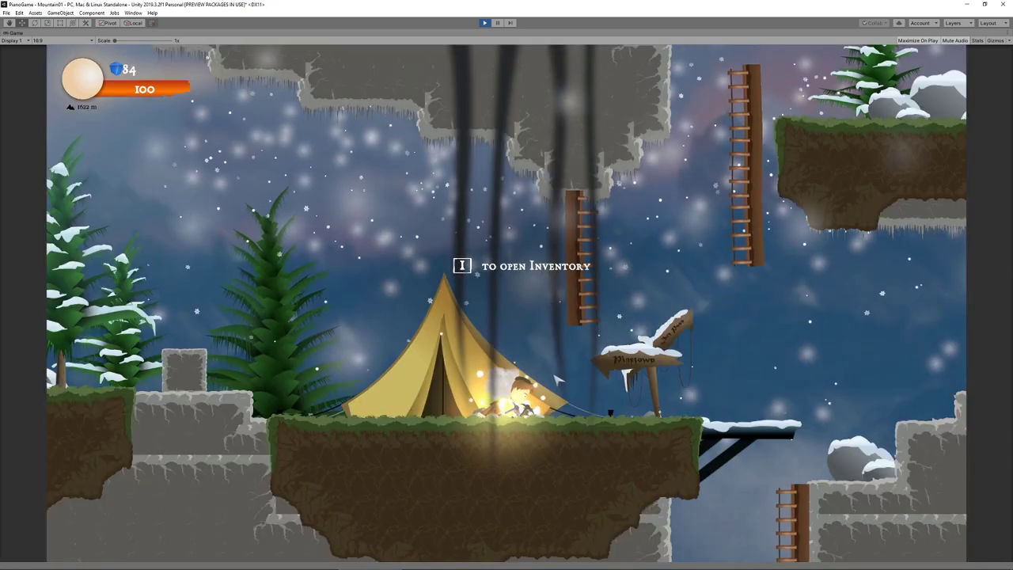
Step: Use the Potion of Warmth from the inventory at the campfire, and return to the game
key("i")
mouse_move(690, 229)
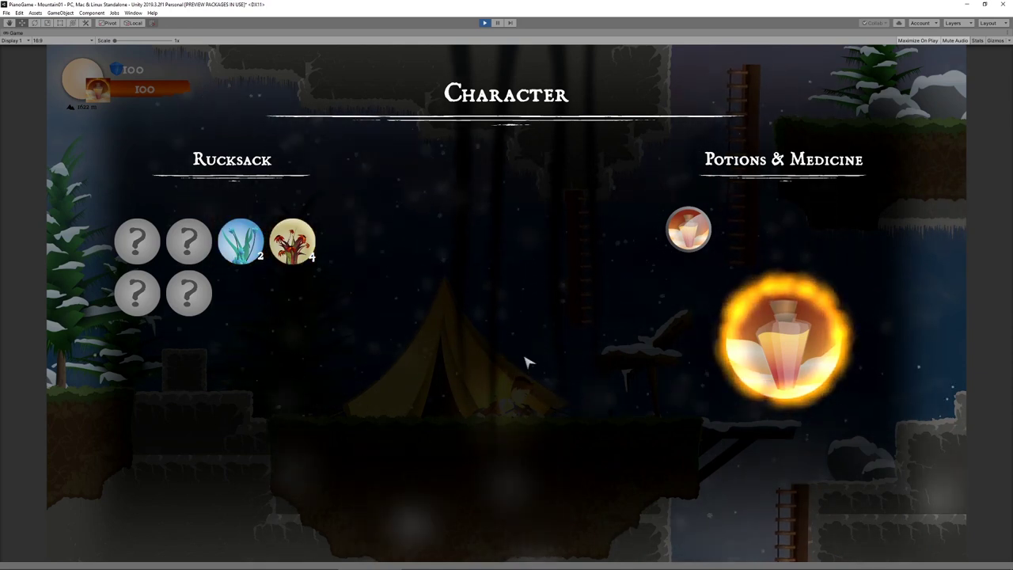
key("Escape")
Step: Play-test the camp area by jumping from the signpost over the gap to the rocky steps and heading back
key("d")
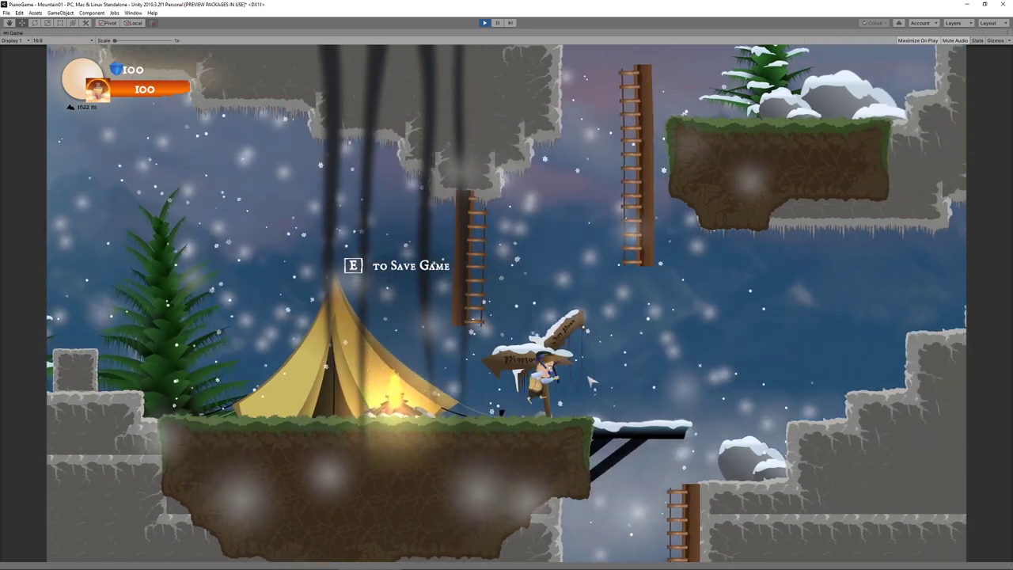
key("space")
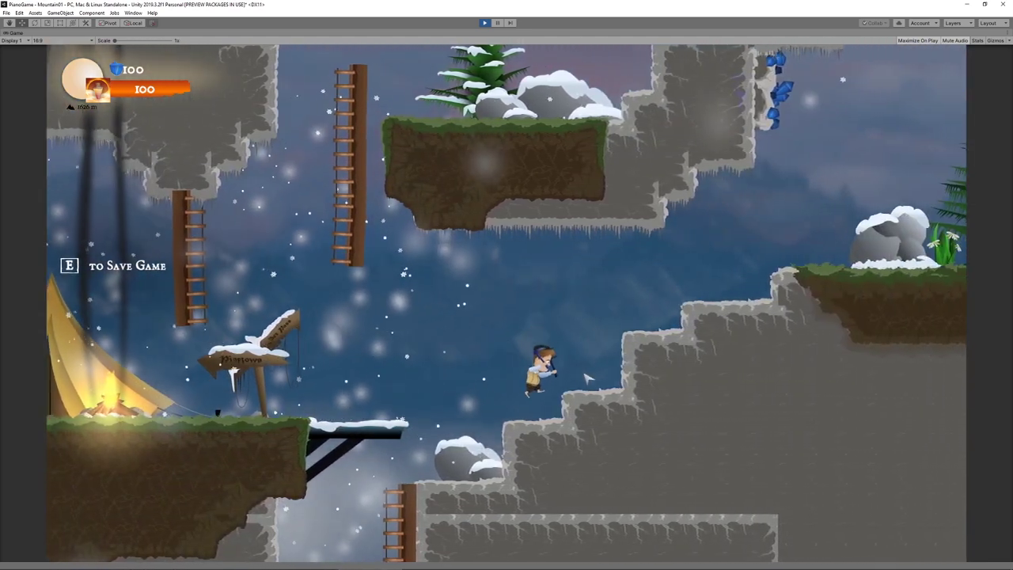
key("a")
key("space")
key("a")
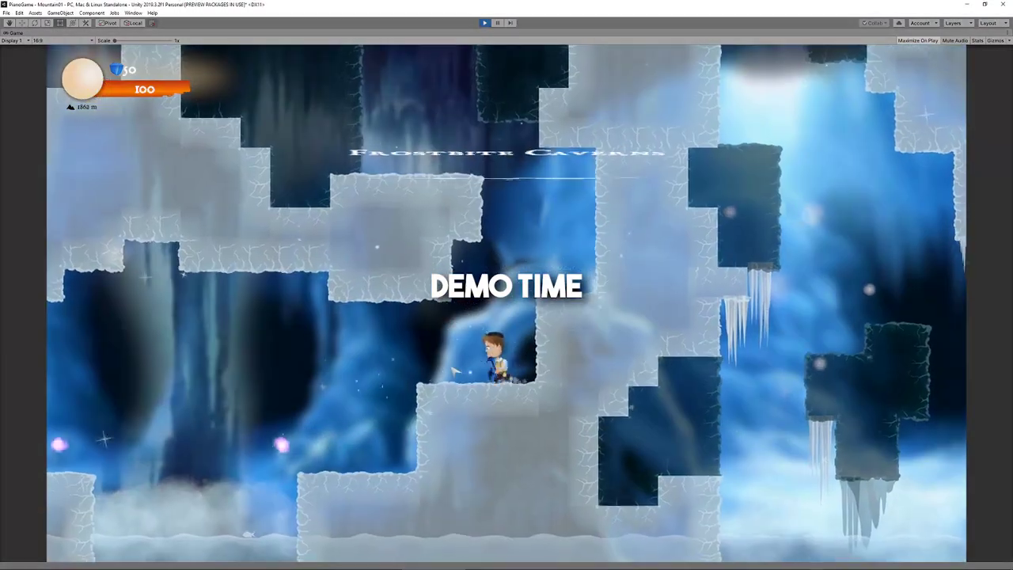
Step: Dive into the water in the Frostbite Caverns and break through the wooden barrier to surface in the shaft
key("a")
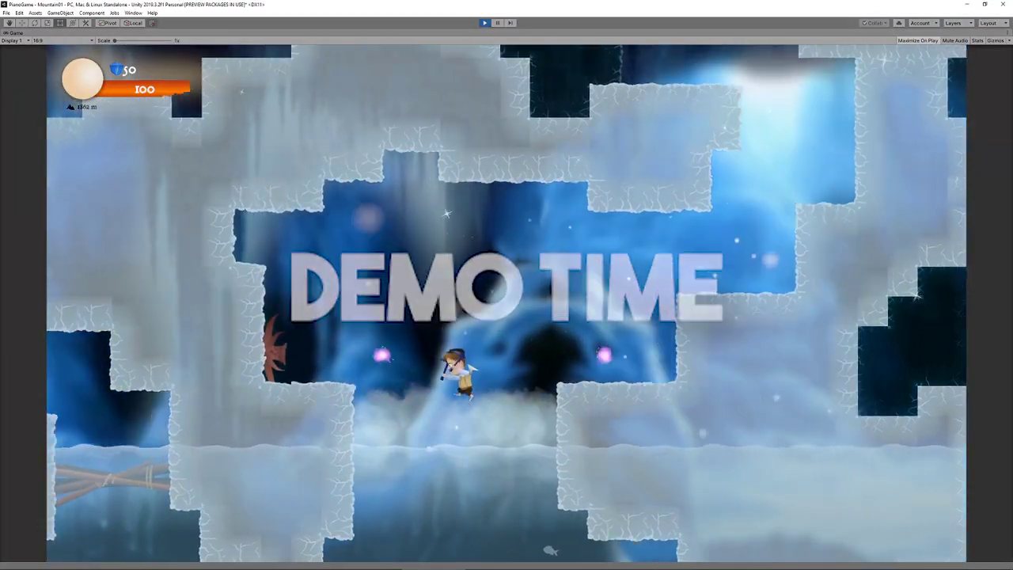
key("a")
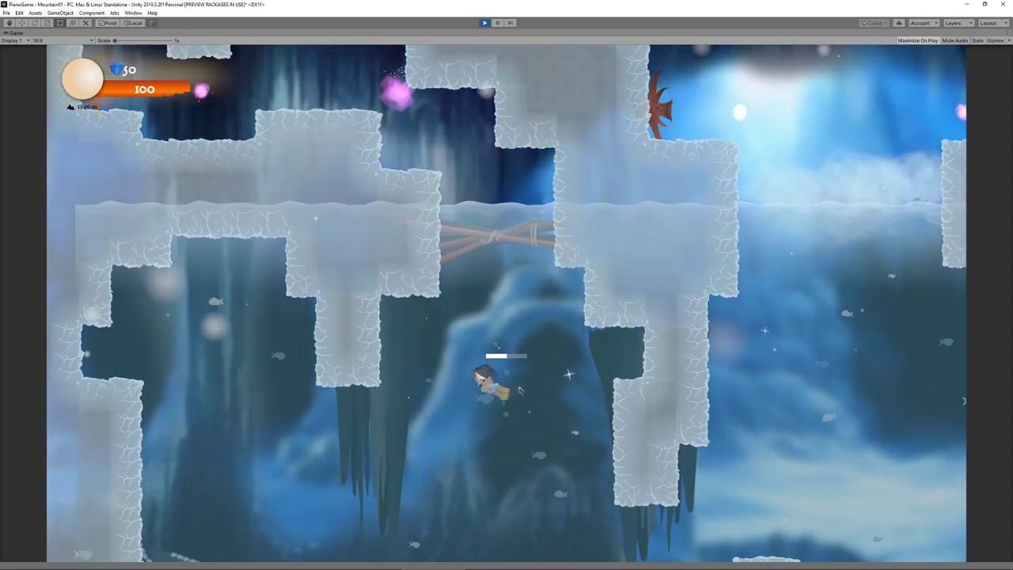
key("space")
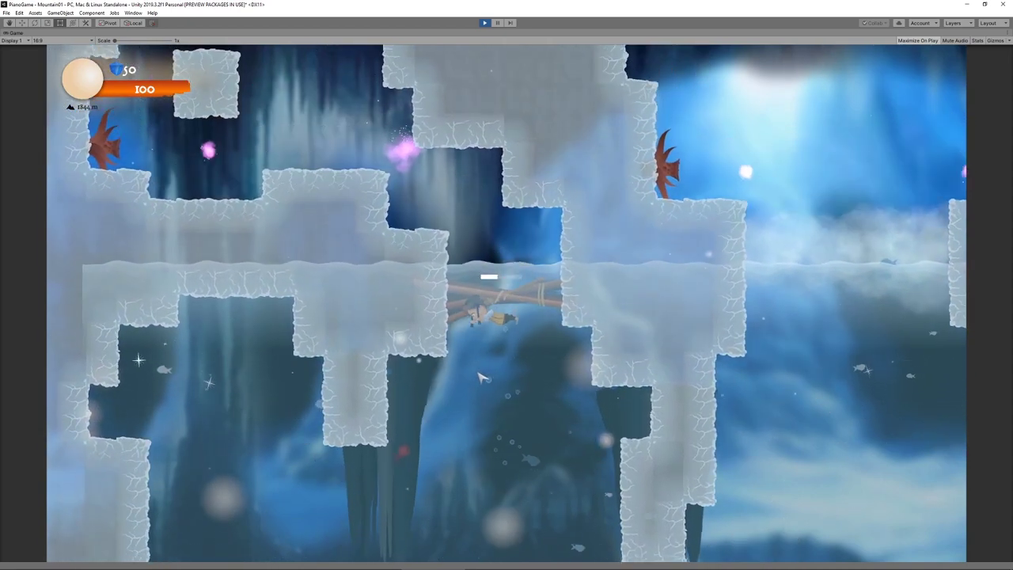
key("space")
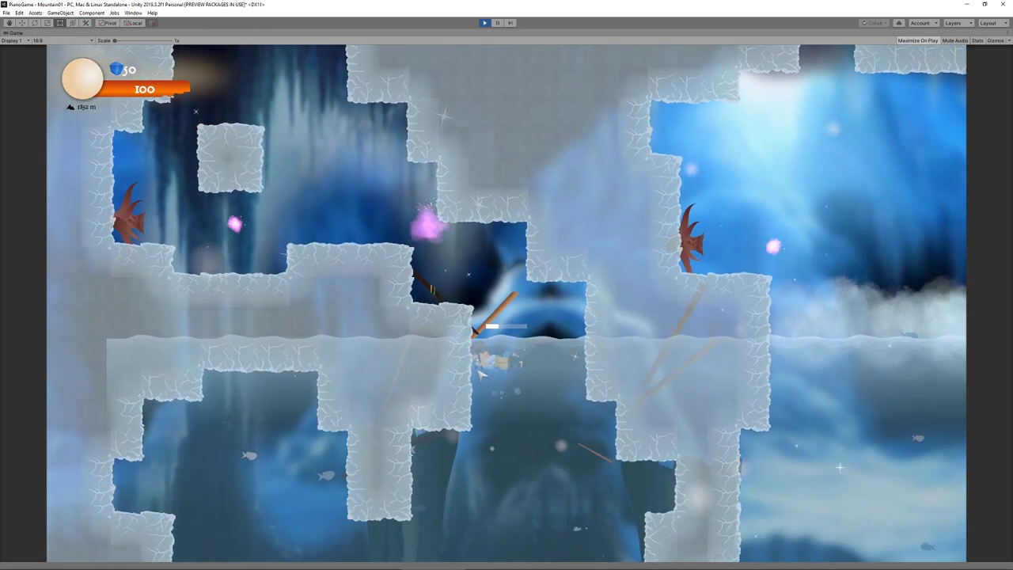
key("a")
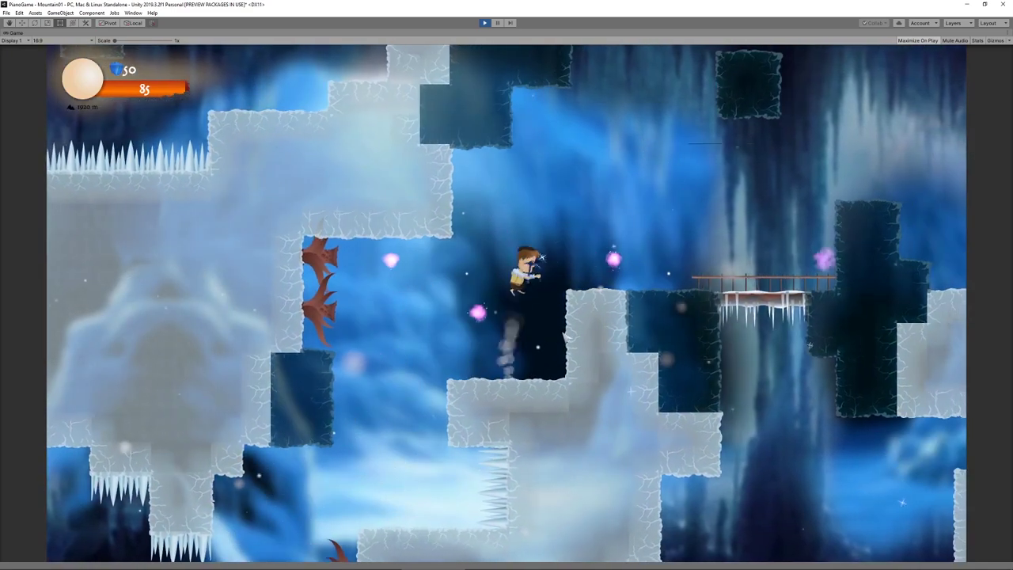
Step: Cross the icicle-hung bridge to the yellow tent and save the game at its campfire
key("d")
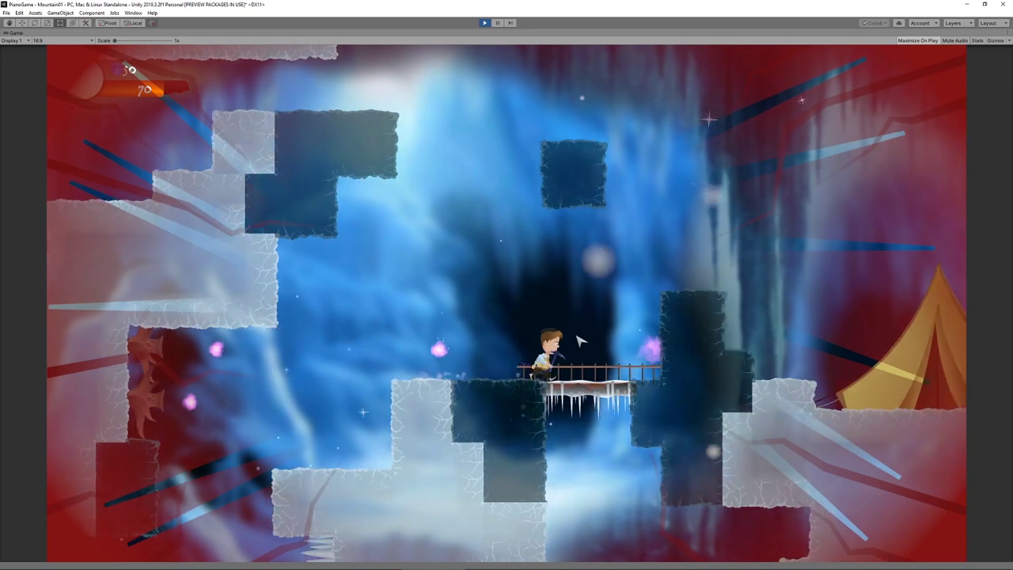
key("space")
key("Right")
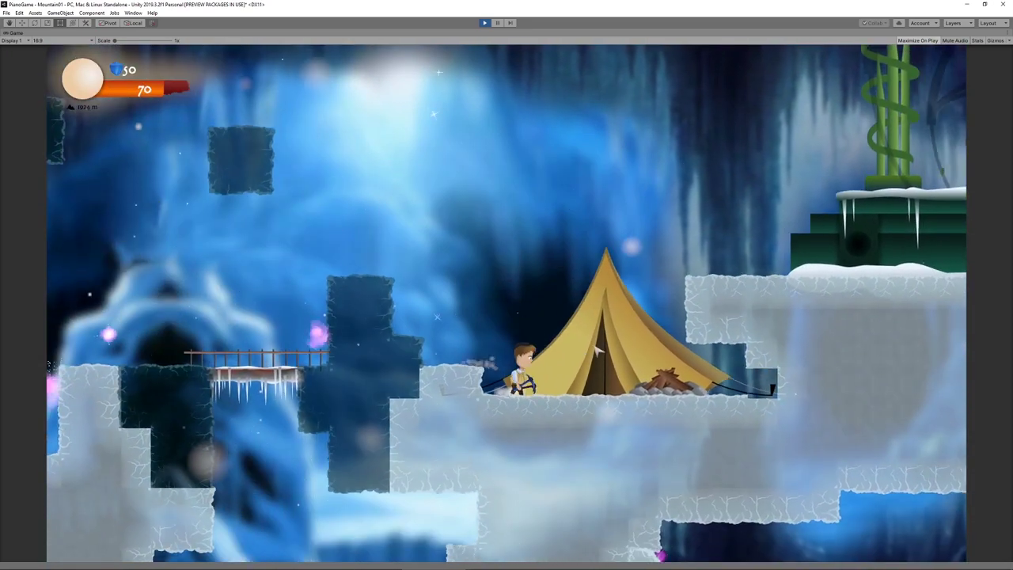
key("e")
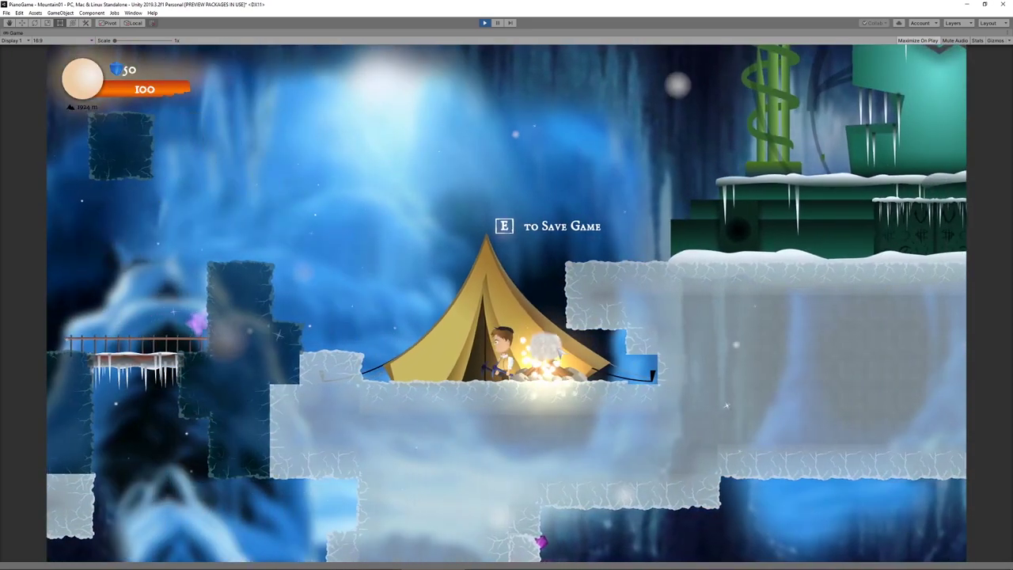
Step: Leave the tent camp by jumping the character back over the ice ledge toward the bridge
key("Left")
key("space")
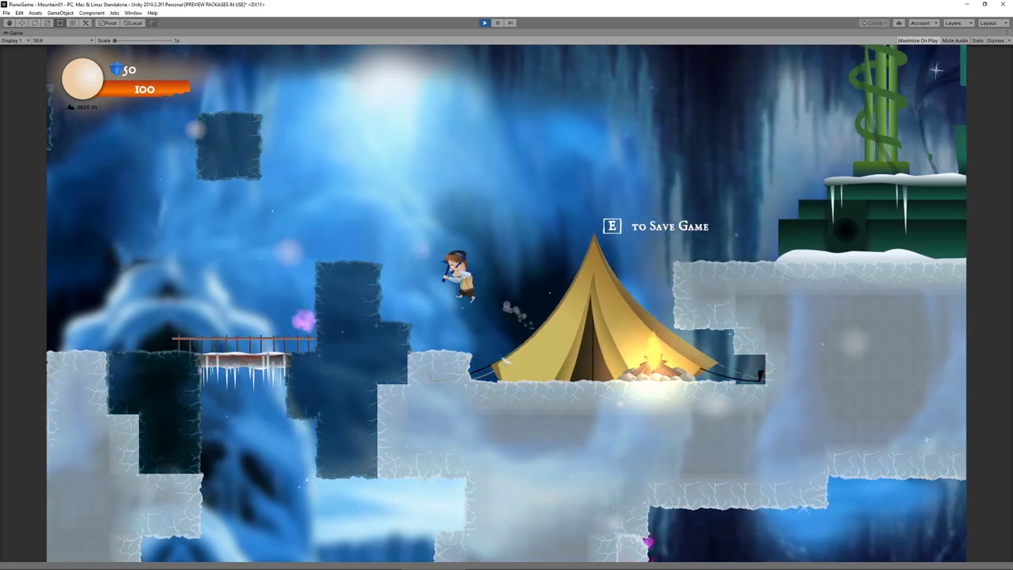
key("space")
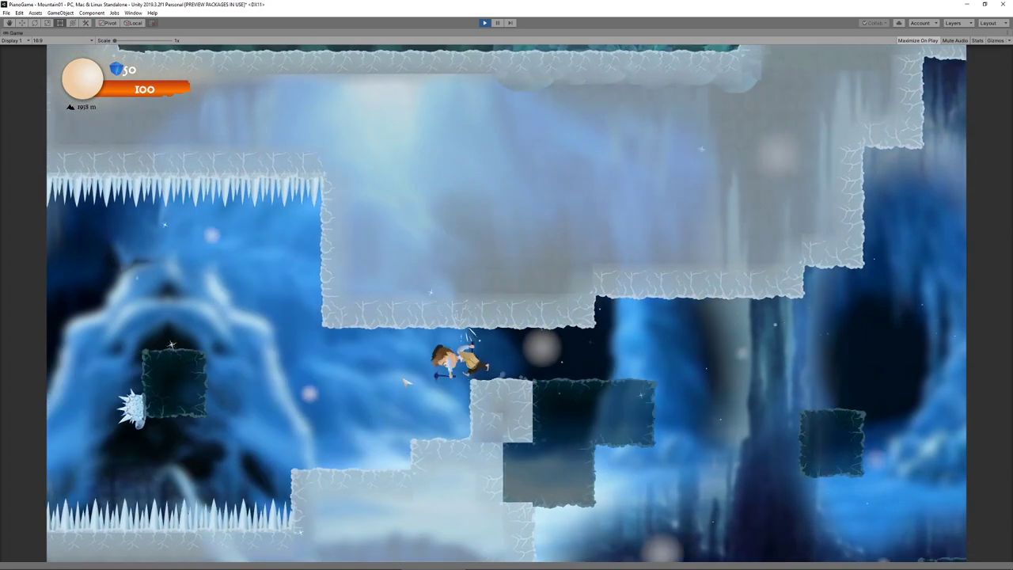
Step: Leap from the ice ledge over the floor spikes to the small floating block and jump above its spiky crawler
key("Left")
key("space")
key("space")
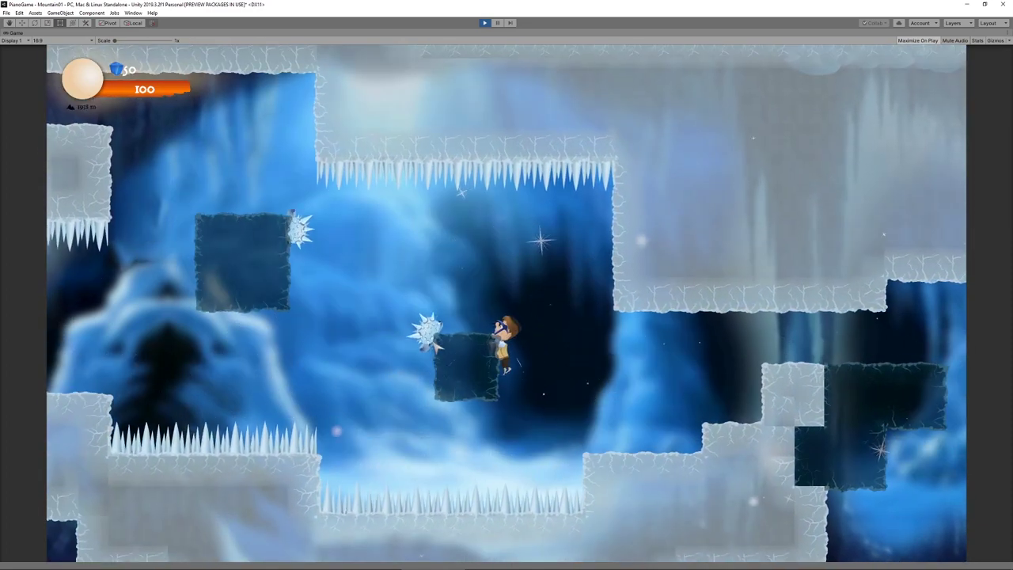
key("space")
key("space")
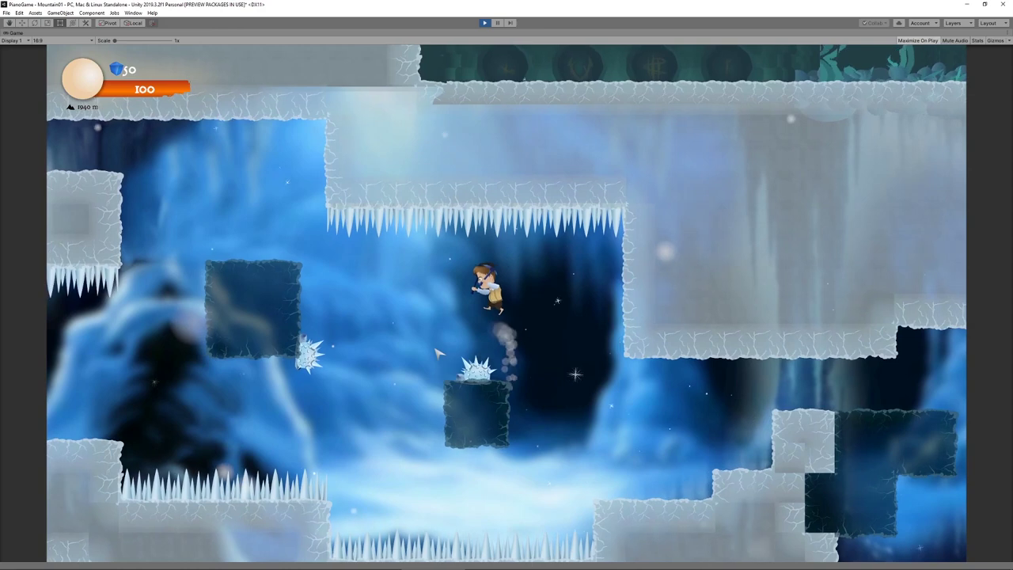
Step: Jump from the small block to the larger dark block, and onward to the icicle-lined ice block
key("Left")
key("space")
key("Right")
key("Left")
key("space")
key("Right")
key("space")
key("Left")
key("space")
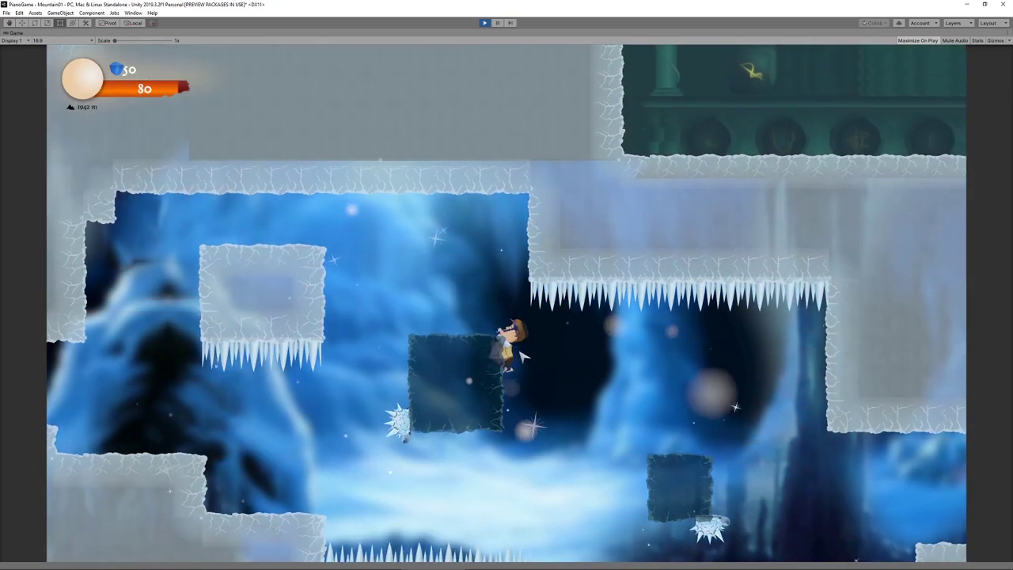
key("Left")
key("space")
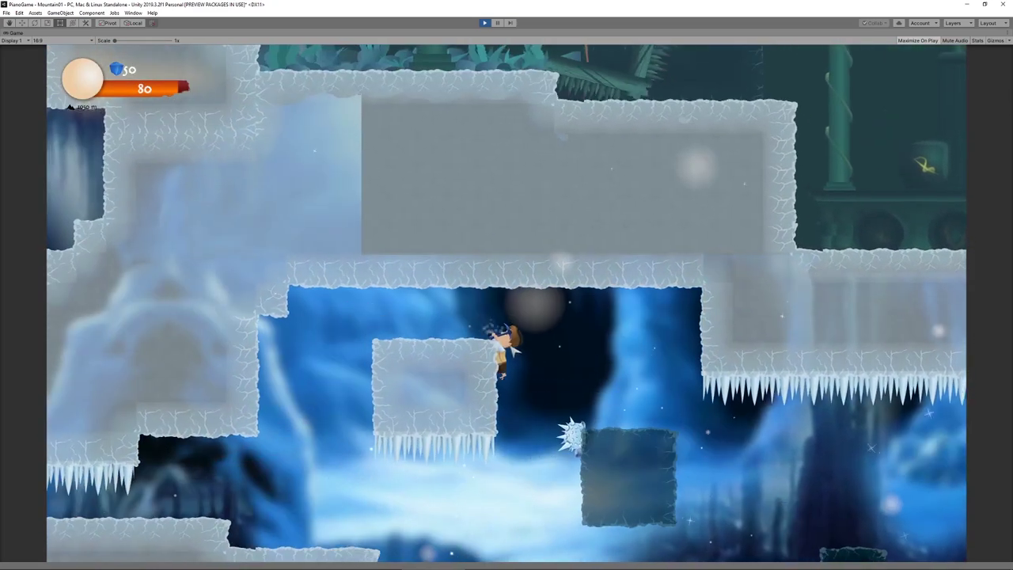
Step: Leap off the floating ice block to the floor below and run the character across to the bridge's broken end
key("space")
key("Left")
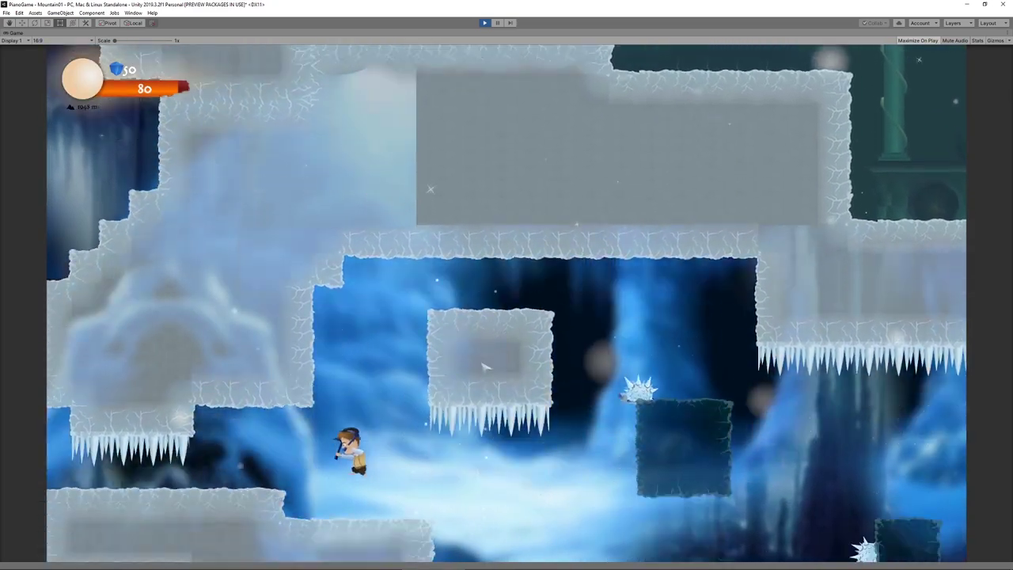
key("Left")
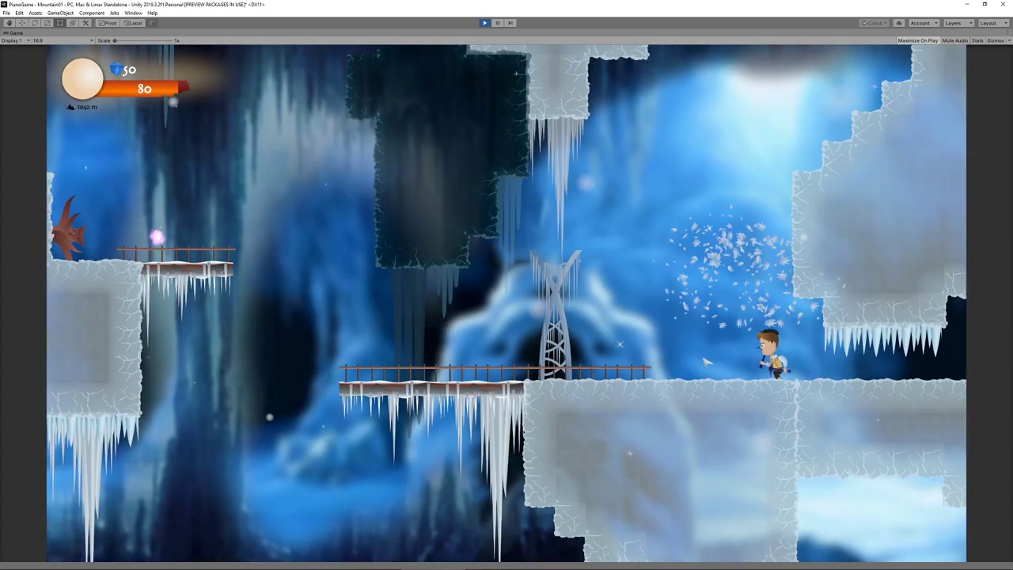
key("Left")
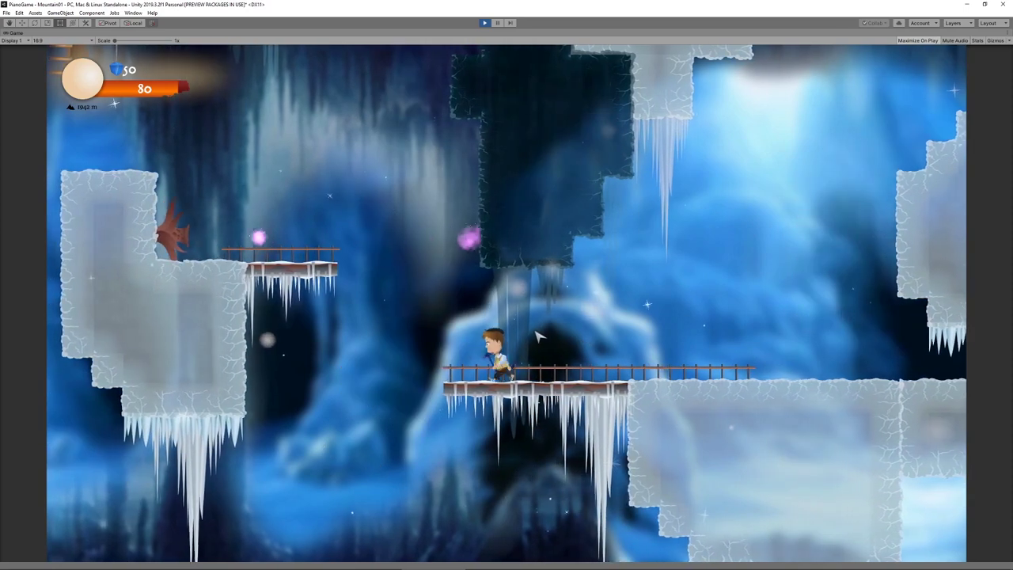
Step: Jump from the bridge's end past the small railed platform and red thorn plant to the top of the stepped ice block
key("space")
key("Left")
key("space")
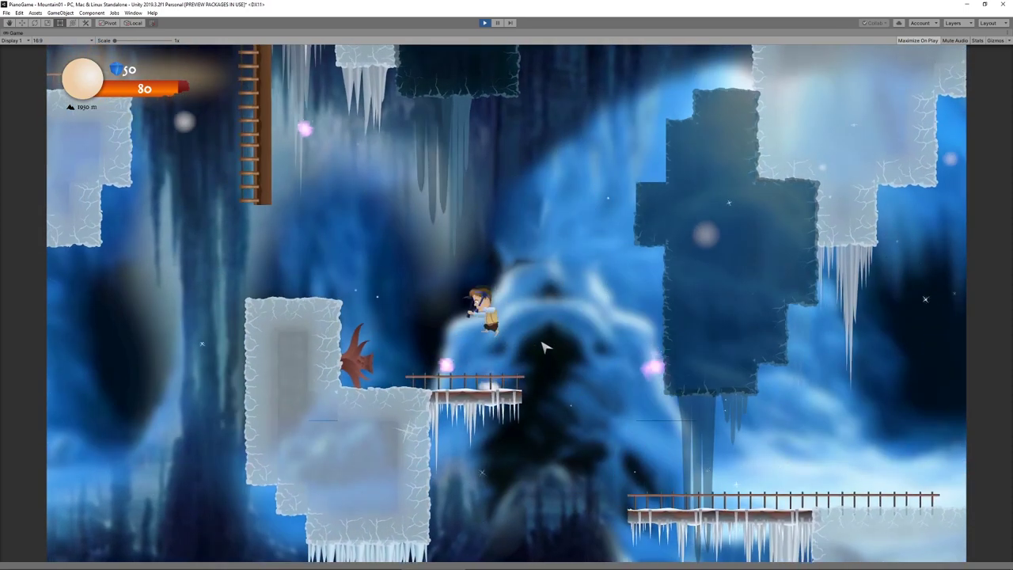
key("space")
key("Left")
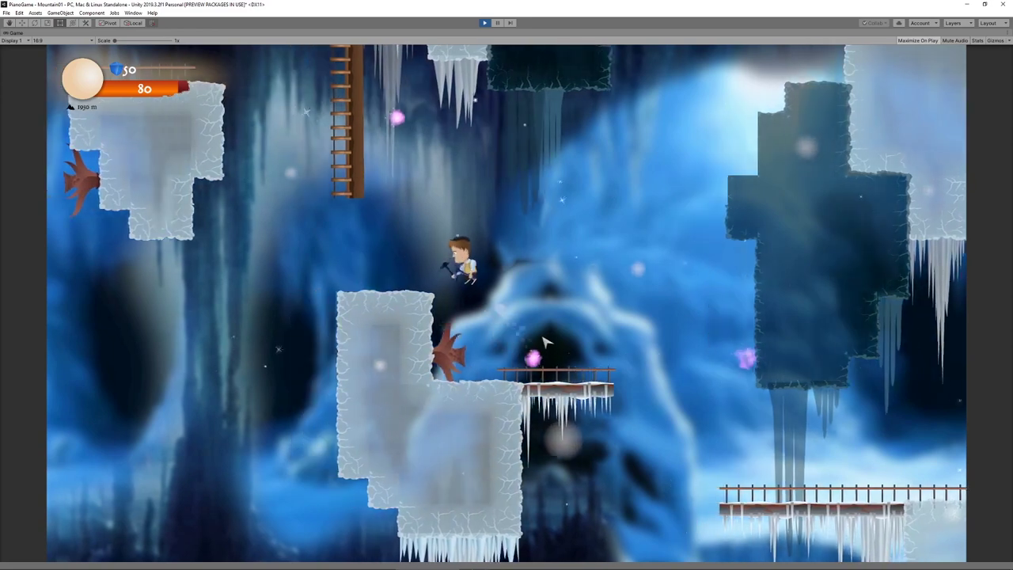
key("space")
key("Left")
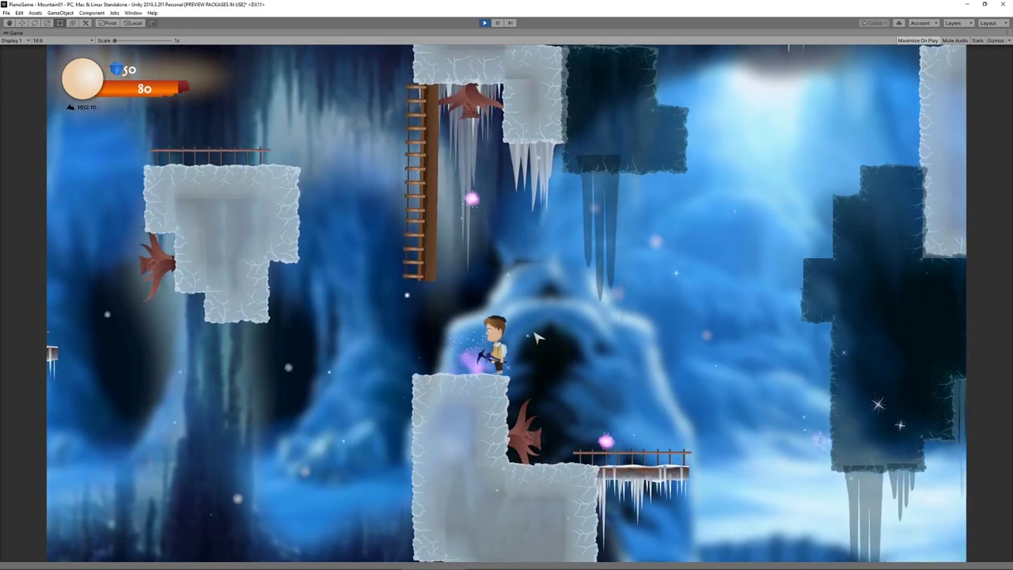
Step: Jump to the hanging wooden ladder, climb it and leap off toward the railed ice block
key("space")
key("Left")
key("Up")
key("space")
key("Left")
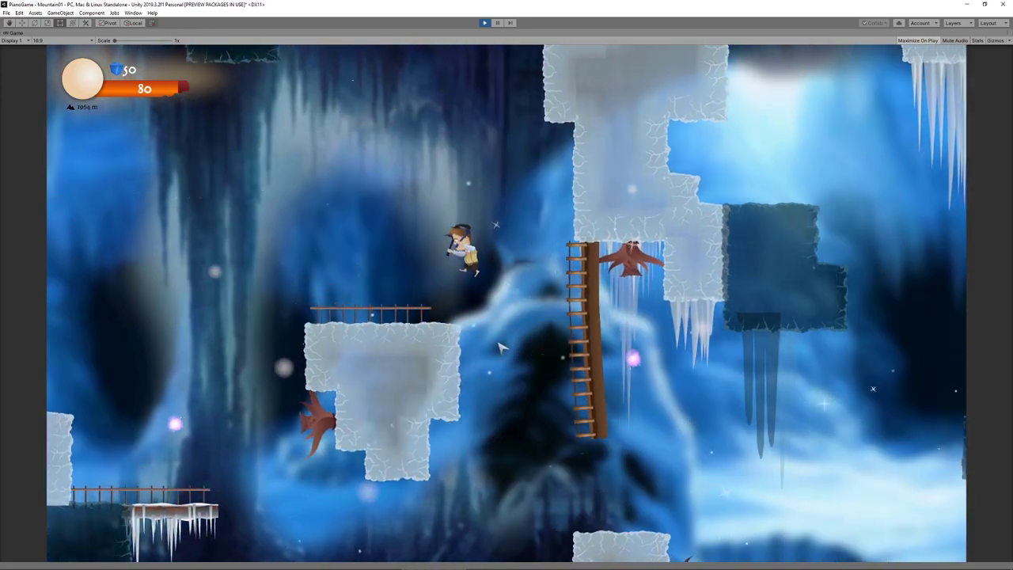
Step: Grapple the dark overhead block from the railed ice block and swing across to the wide ice ledge
key("Left")
key("space")
left_click(443, 281)
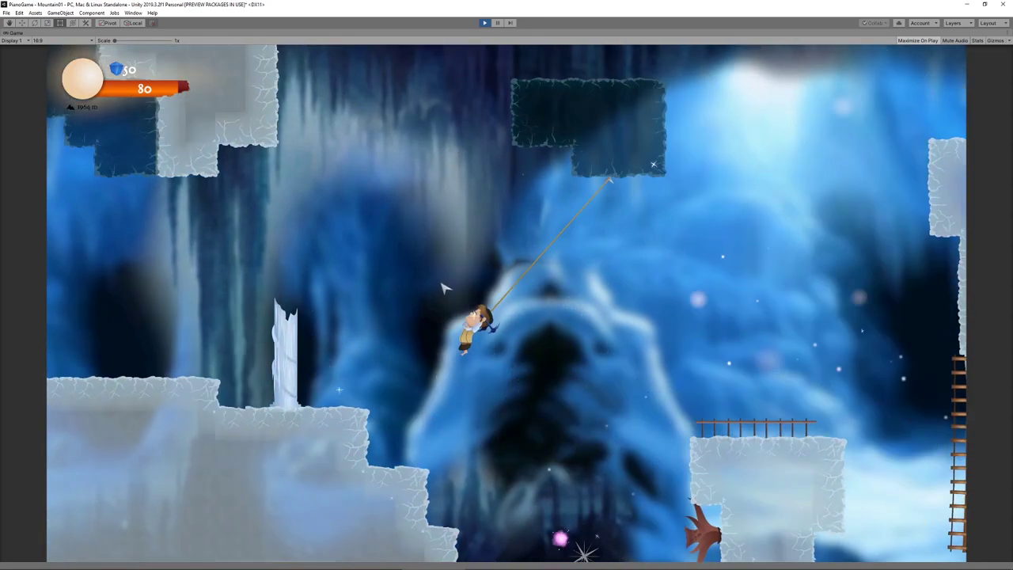
key("Right")
key("Left")
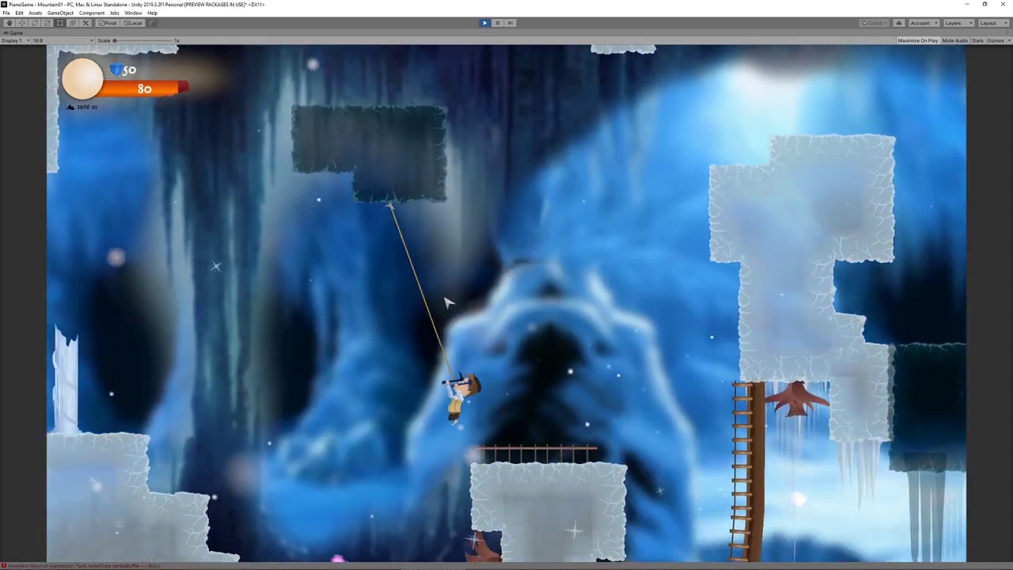
key("space")
key("Left")
key("space")
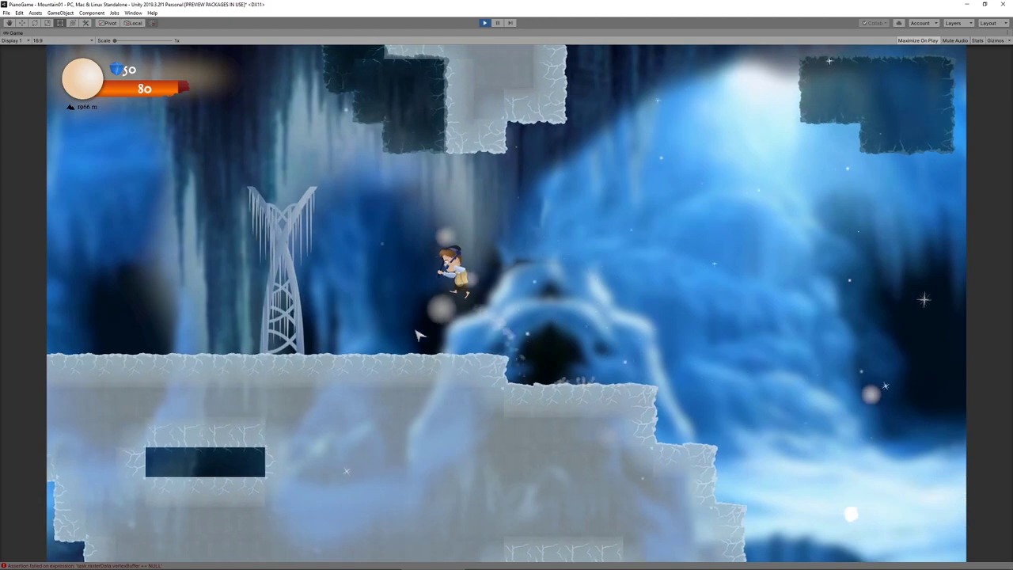
Step: Run back off the wide ice ledge and swing by grapple from the dark overhead block to the tall ice pillar's side
key("Right")
key("space")
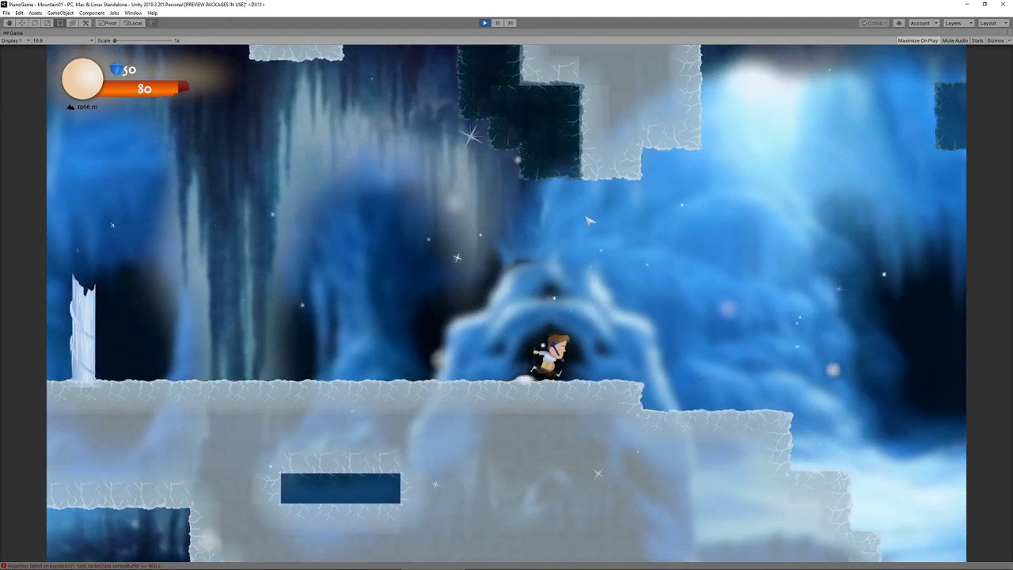
key("space")
left_click(672, 203)
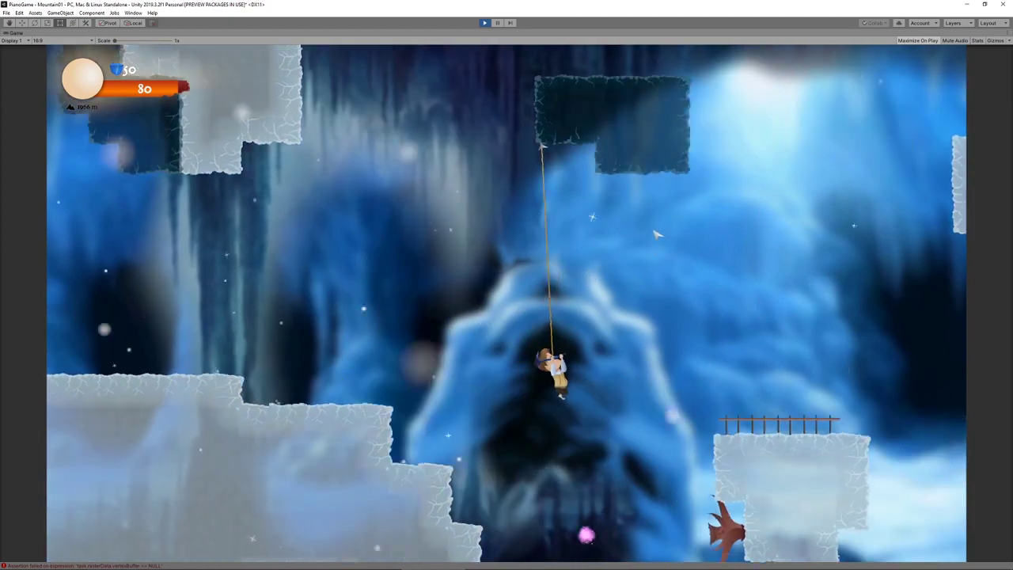
key("space")
key("space")
left_click(616, 200)
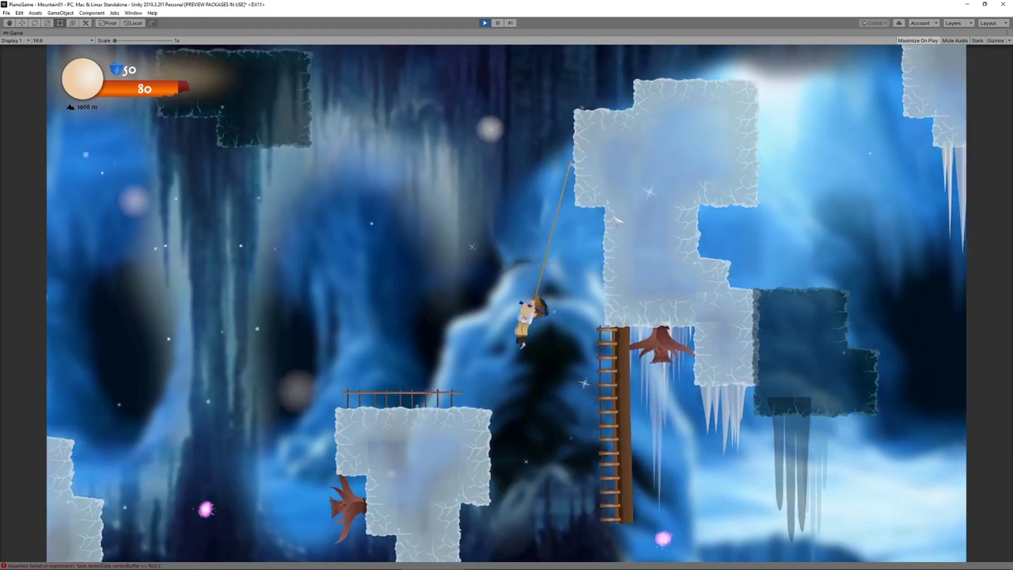
Step: Climb the grapple rope, swing over the tall ice pillar using the ice above, and drop to the dark stepped ledge beyond
key("w")
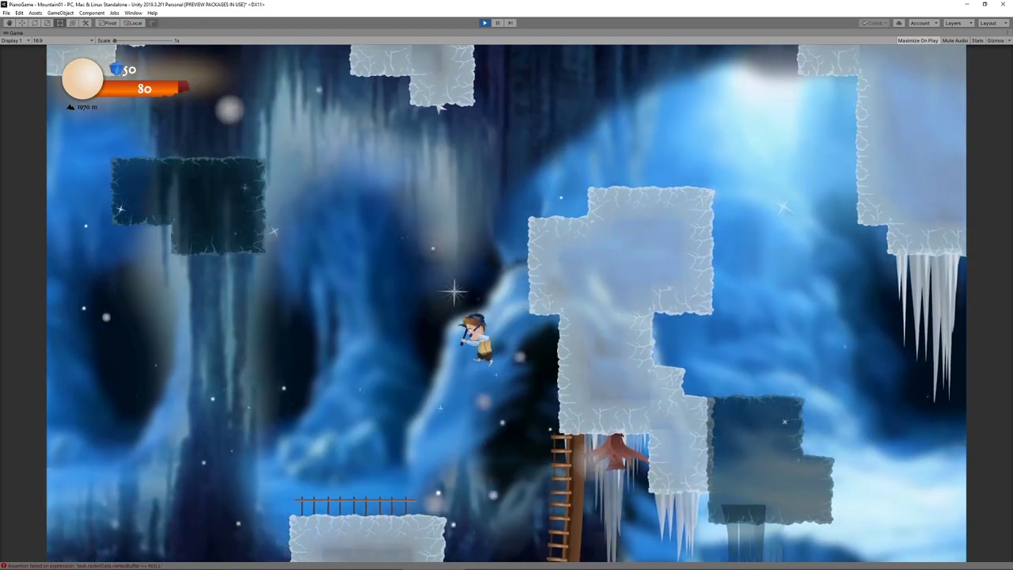
key("w")
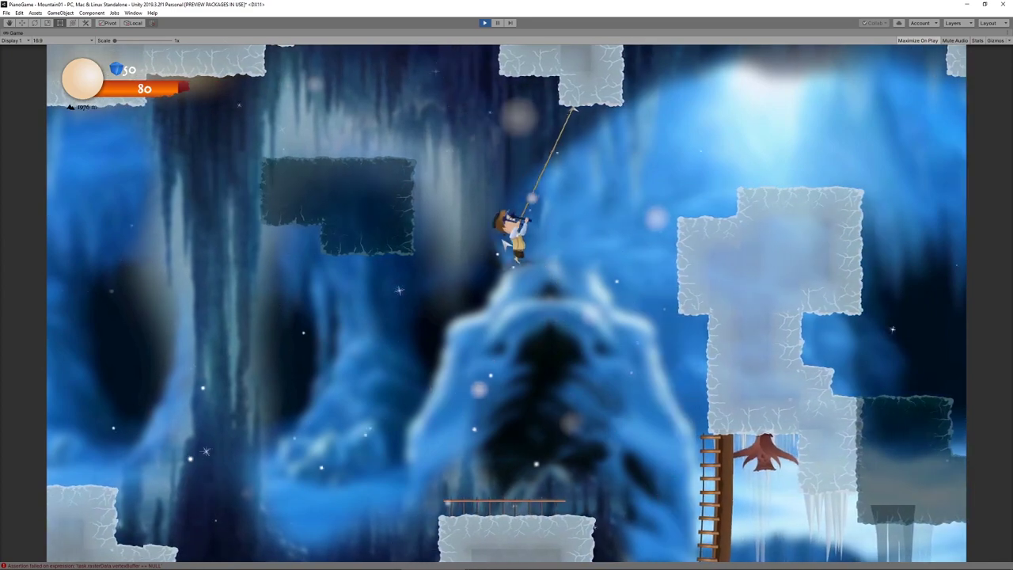
key("d")
left_click(645, 261)
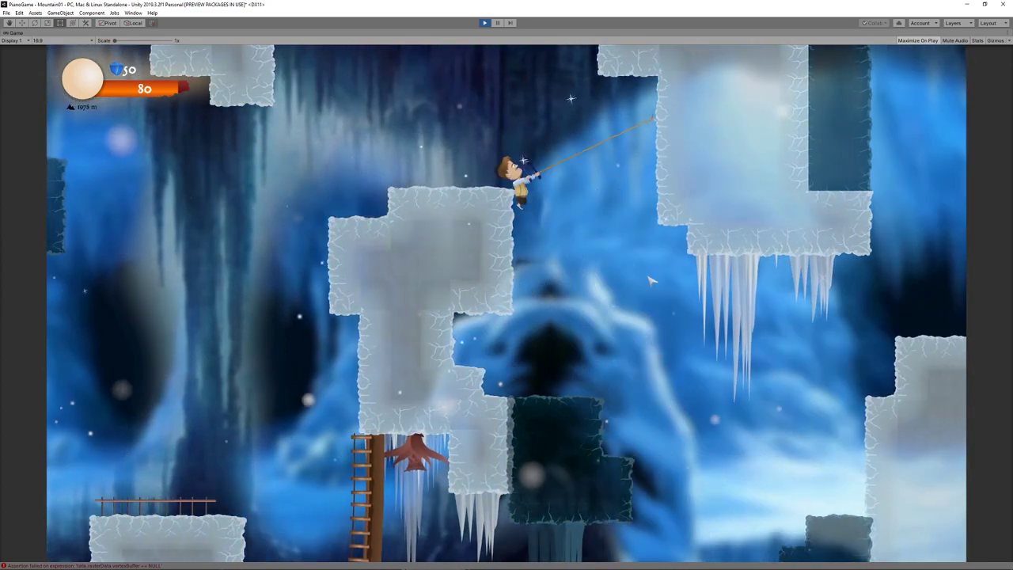
key("space")
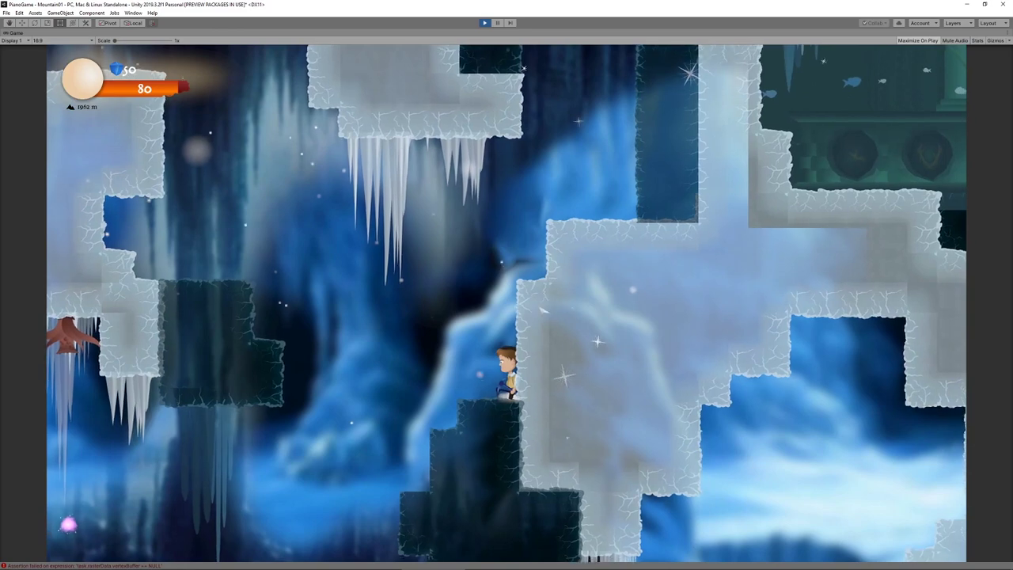
Step: Jump and grapple from the dark ledge past the ice wall into the flooded ruins, and swim down beside the glowing rune block
key("a")
key("space")
left_click(586, 246)
key("space")
key("d")
left_click(599, 291)
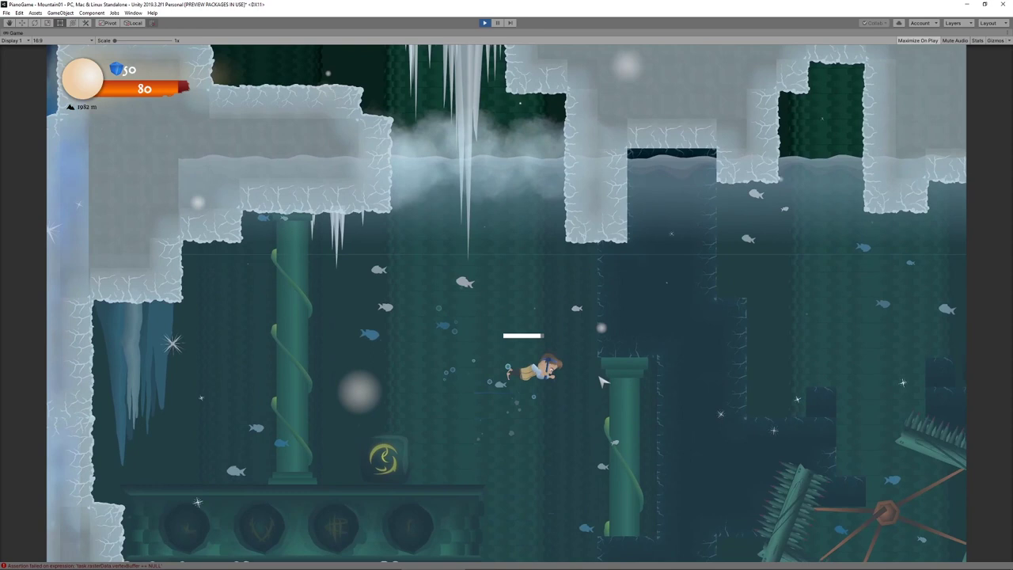
key("a")
key("d")
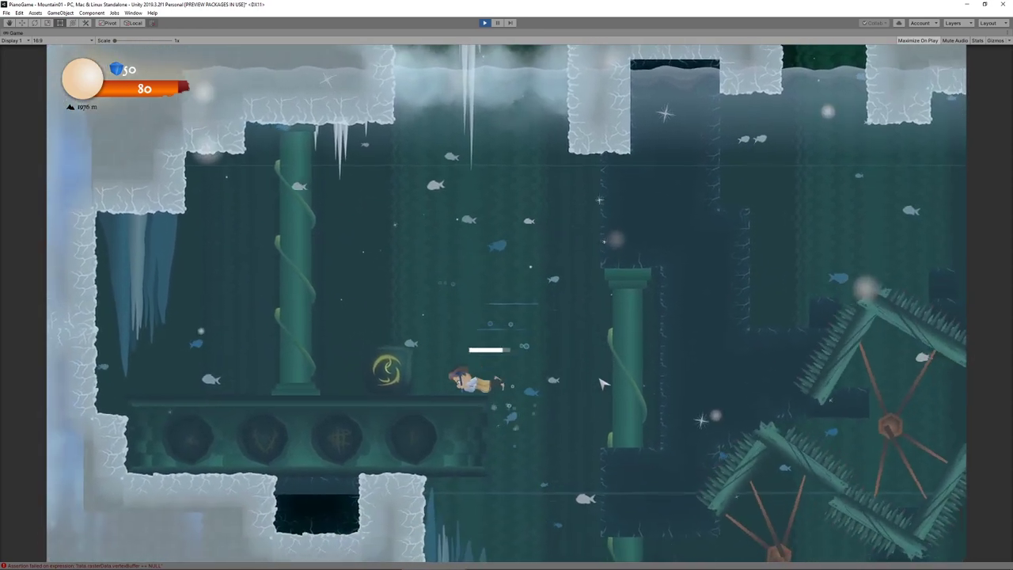